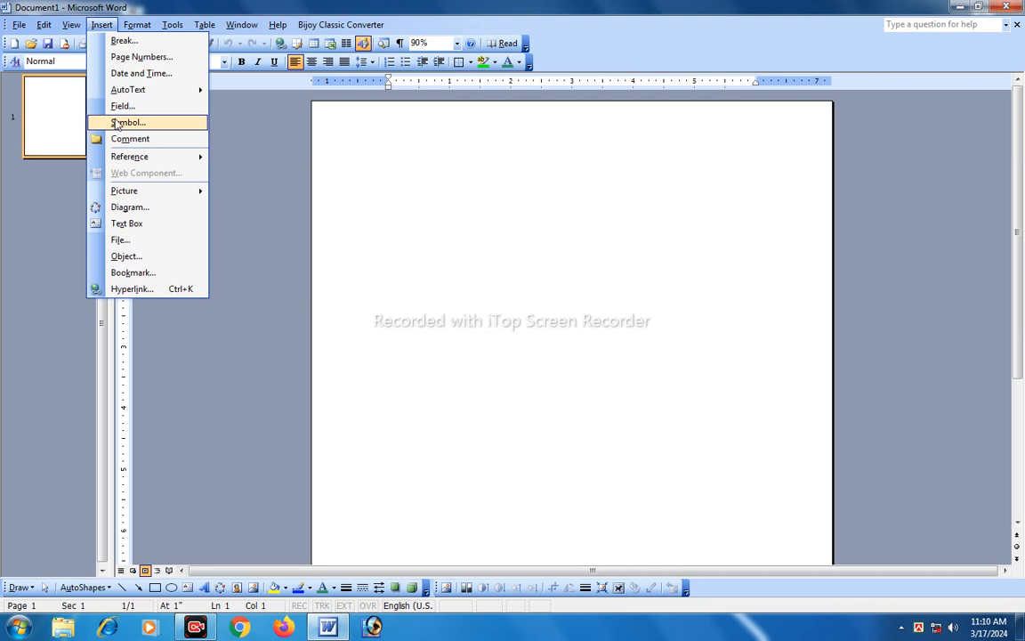
- Insert the PERSONAL mailing instruction from the AutoText entries at the start of the blank page
{"action": "mouse_move", "coordinate": [114, 95]}
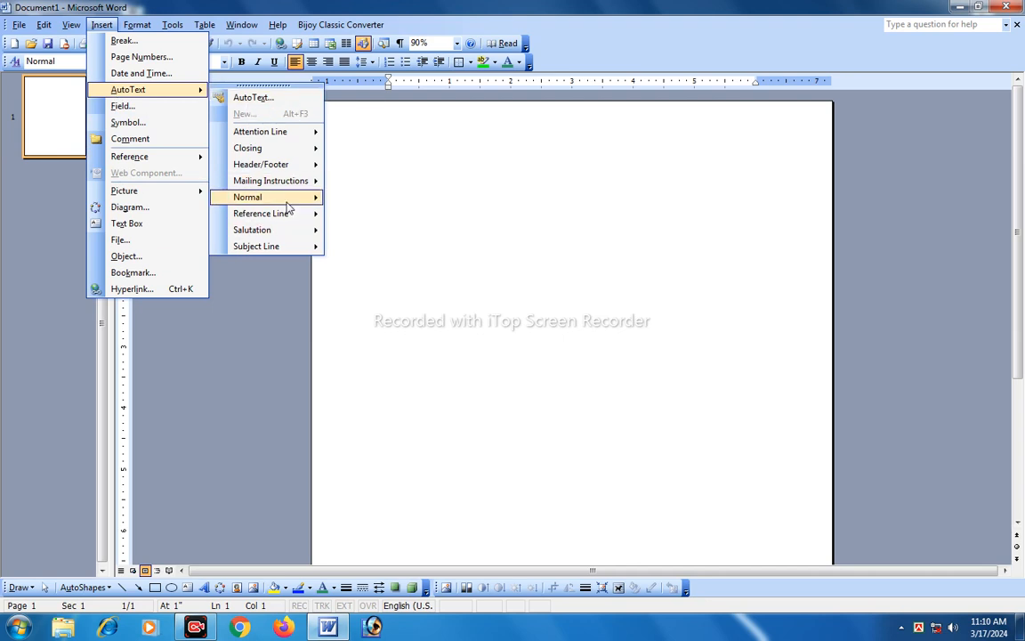
{"action": "mouse_move", "coordinate": [286, 201]}
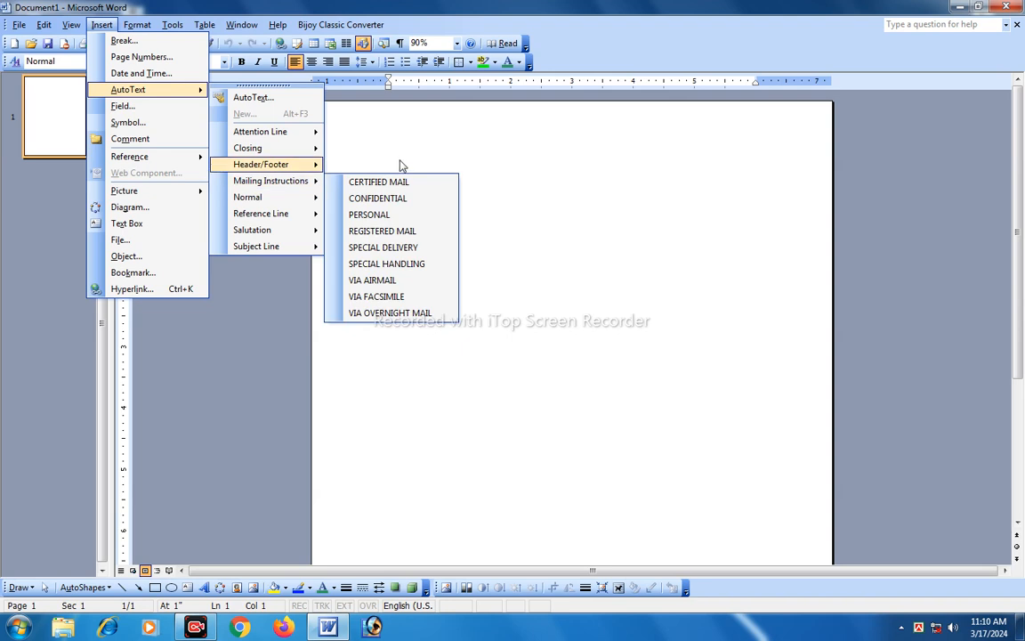
{"action": "left_click", "coordinate": [395, 217]}
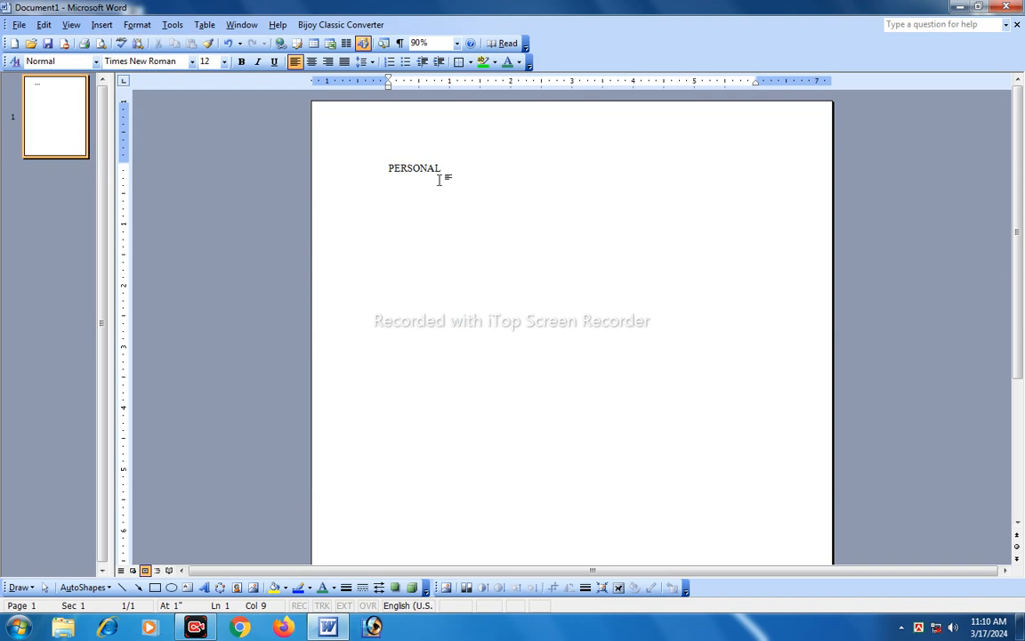
- Replace the word PERSONAL with the "Author, Page #, Date" header/footer AutoText and dismiss the Windows color scheme prompt
{"action": "left_click_drag", "start_coordinate": [449, 171], "coordinate": [382, 169]}
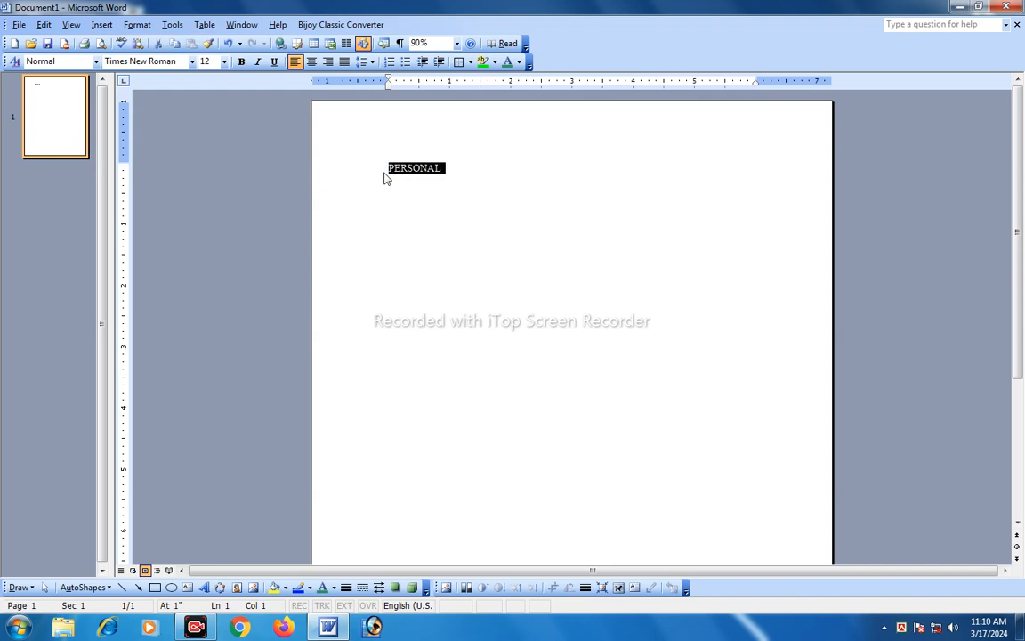
{"action": "left_click", "coordinate": [137, 24]}
{"action": "mouse_move", "coordinate": [113, 30]}
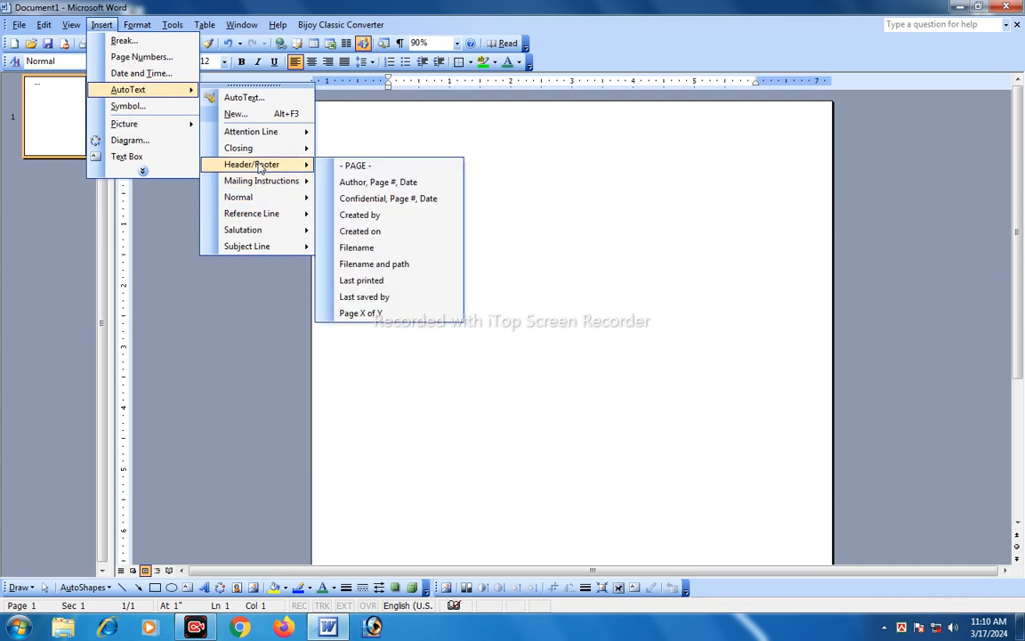
{"action": "left_click", "coordinate": [395, 189]}
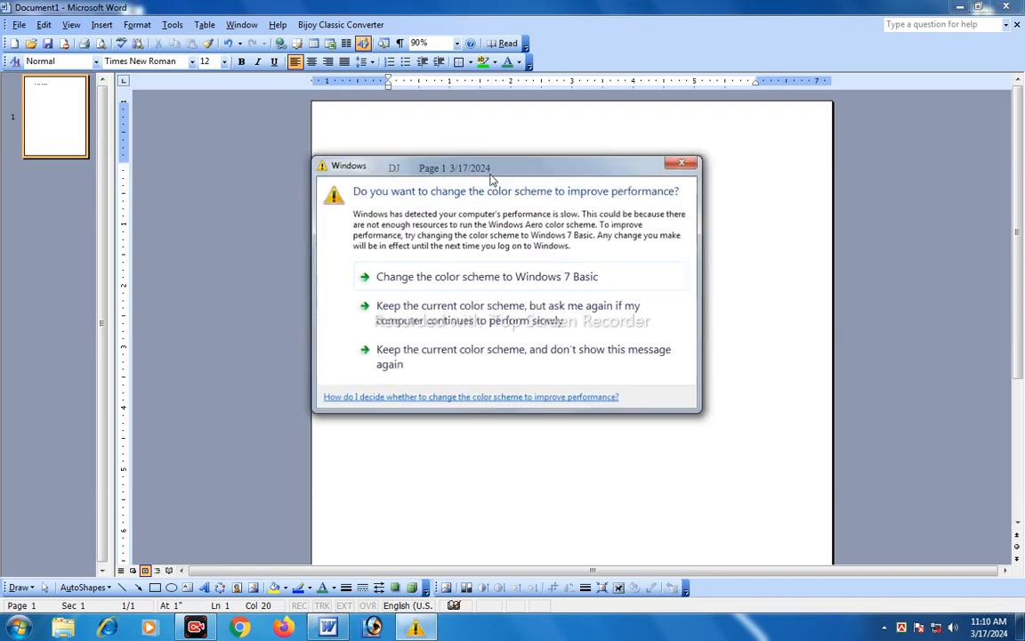
{"action": "left_click", "coordinate": [691, 162]}
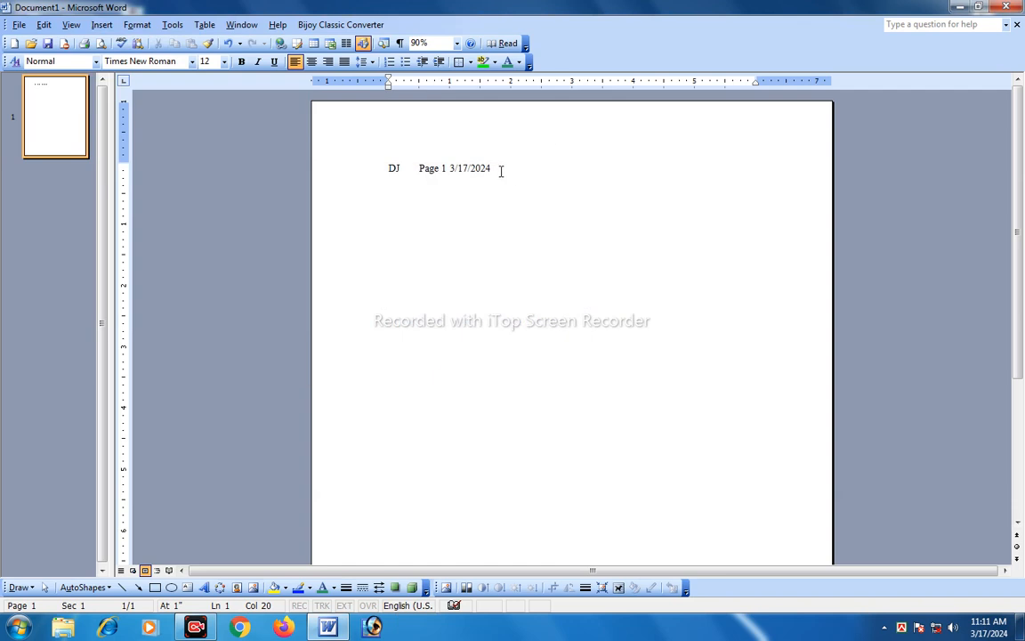
- Delete the inserted author, page and date line from the page
{"action": "left_click_drag", "start_coordinate": [492, 169], "coordinate": [367, 171]}
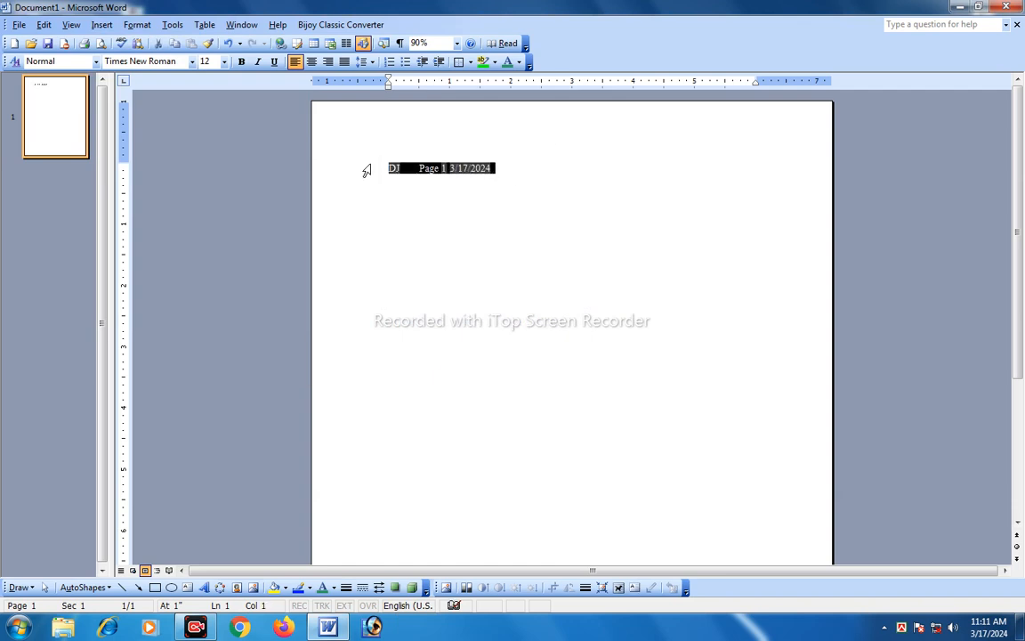
{"action": "key", "text": "Delete"}
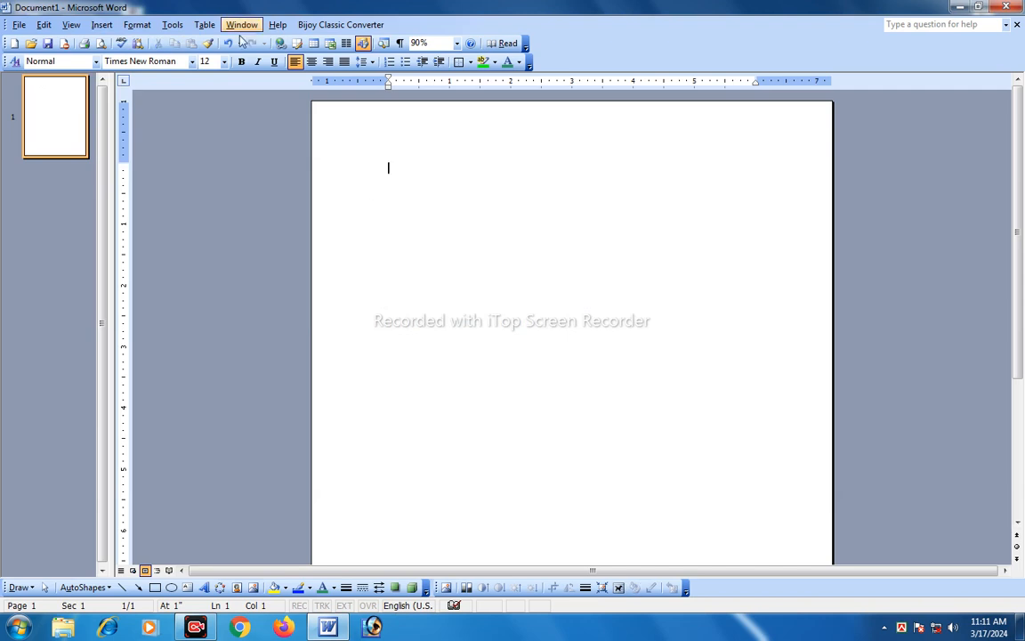
- Insert the current date on the empty page in the "17 March 2024" format
{"action": "left_click", "coordinate": [102, 25]}
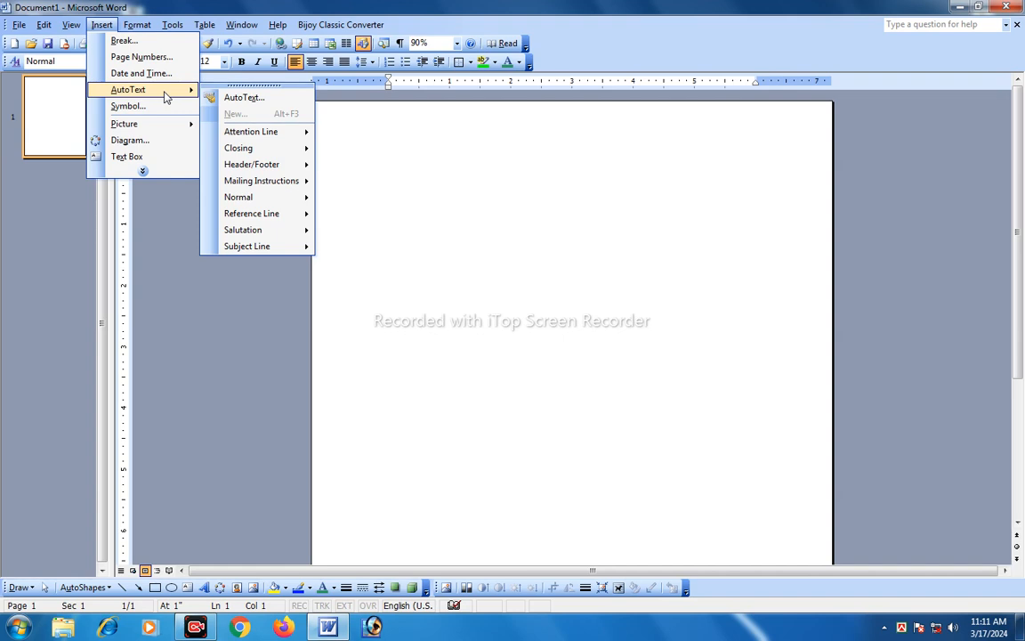
{"action": "mouse_move", "coordinate": [276, 203]}
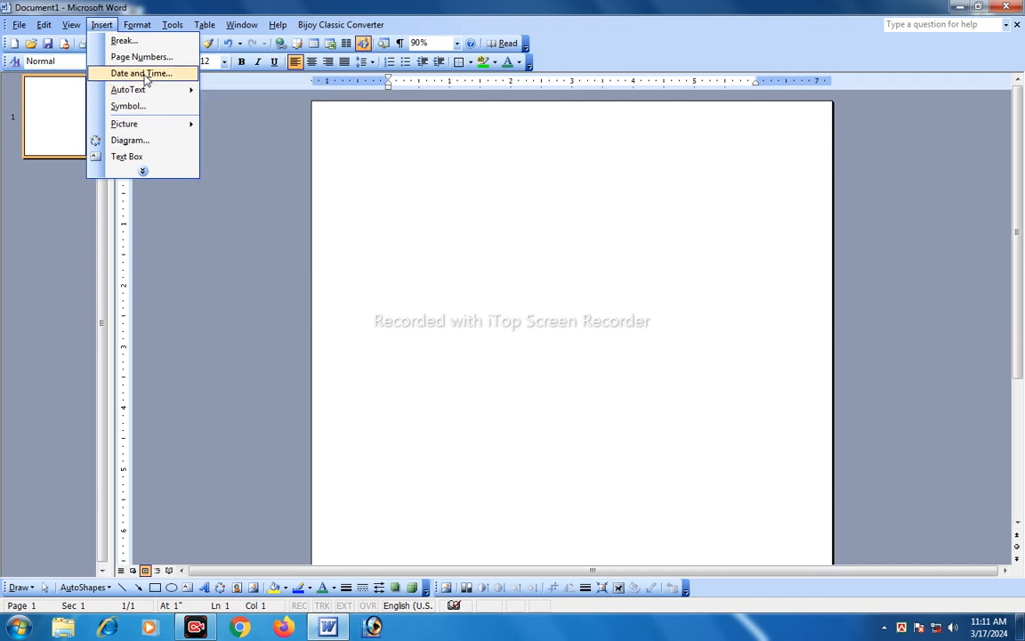
{"action": "left_click", "coordinate": [146, 78]}
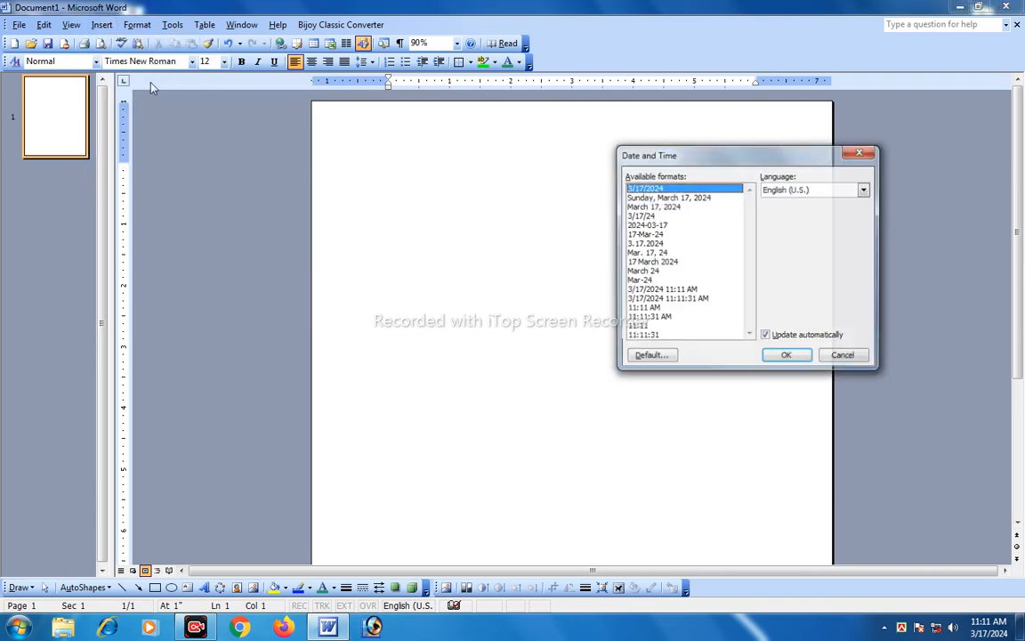
{"action": "left_click_drag", "start_coordinate": [724, 154], "coordinate": [592, 150]}
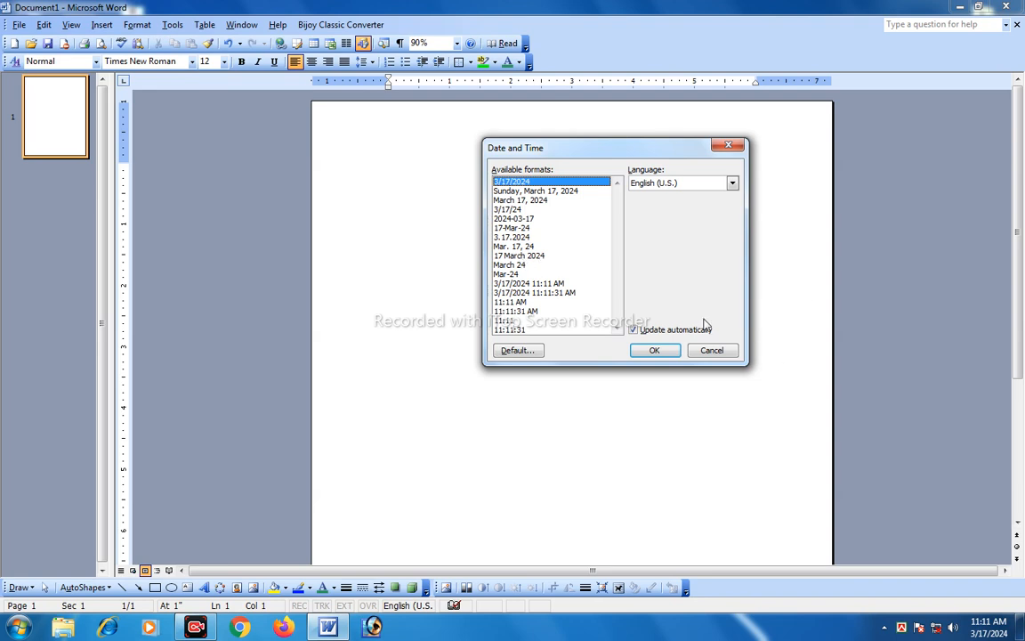
{"action": "left_click", "coordinate": [514, 256]}
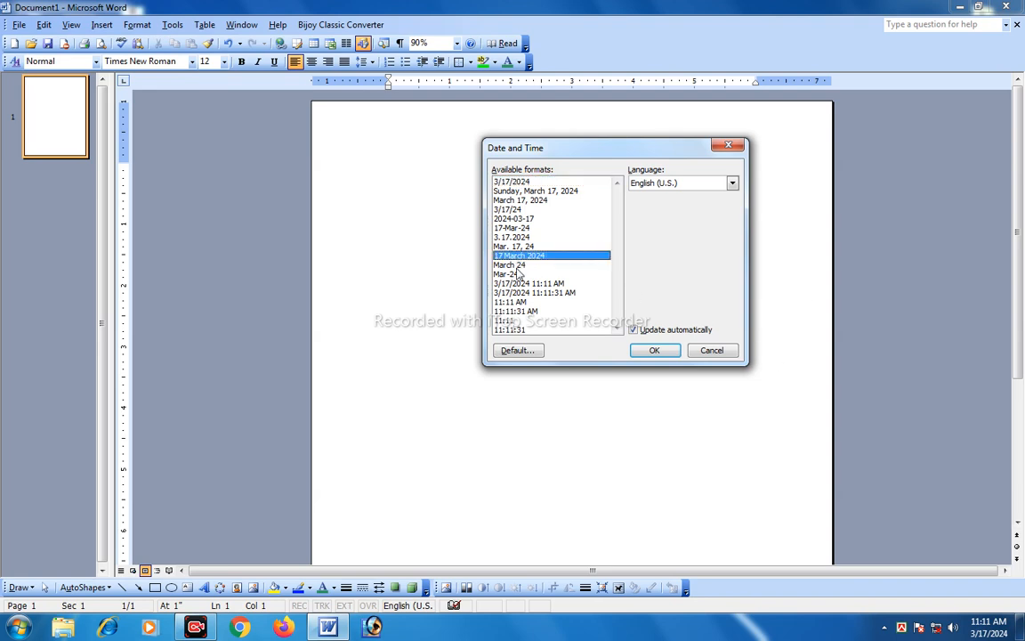
{"action": "left_click", "coordinate": [648, 353]}
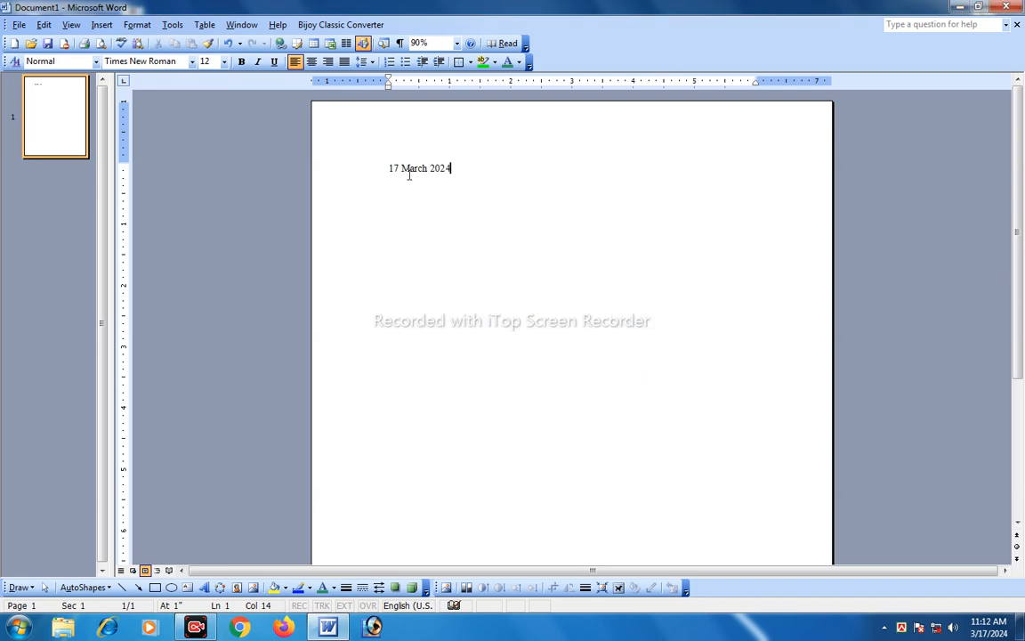
- Select the date line and open the Symbol dialog
{"action": "left_click", "coordinate": [361, 166]}
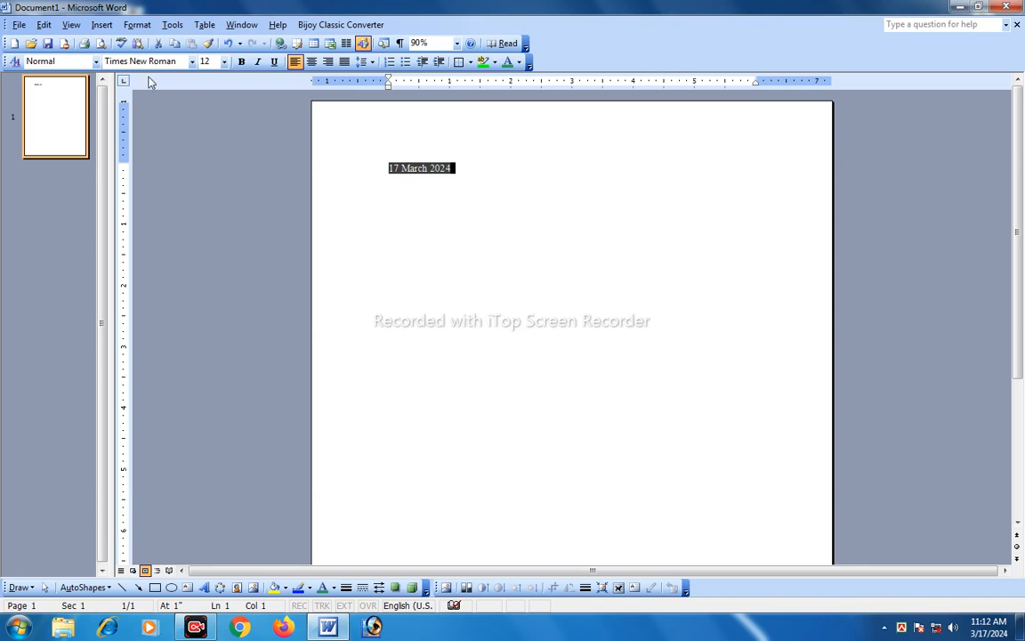
{"action": "left_click", "coordinate": [101, 24]}
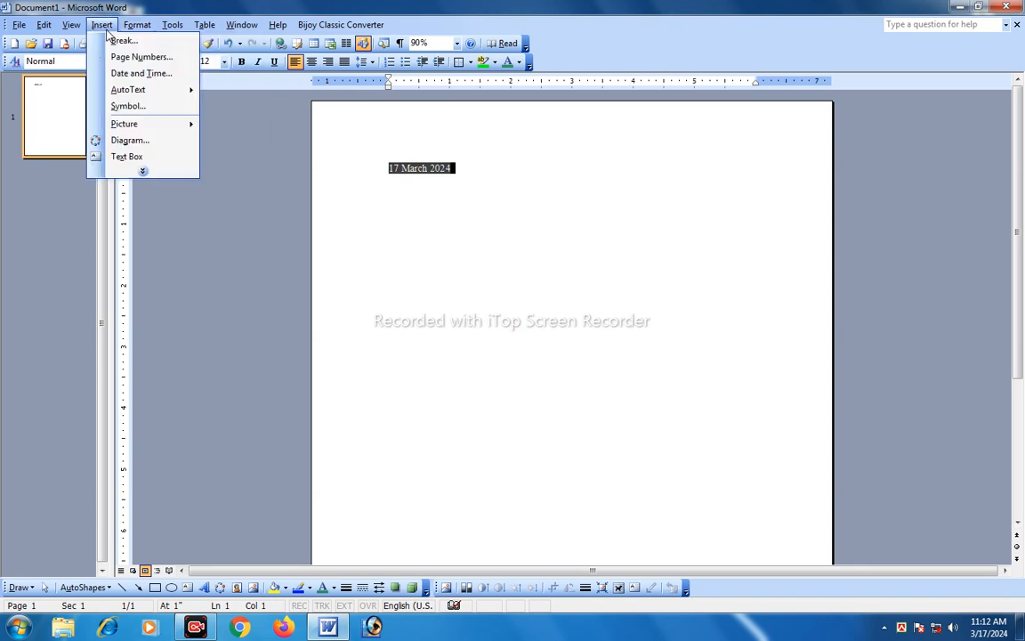
{"action": "left_click", "coordinate": [127, 106]}
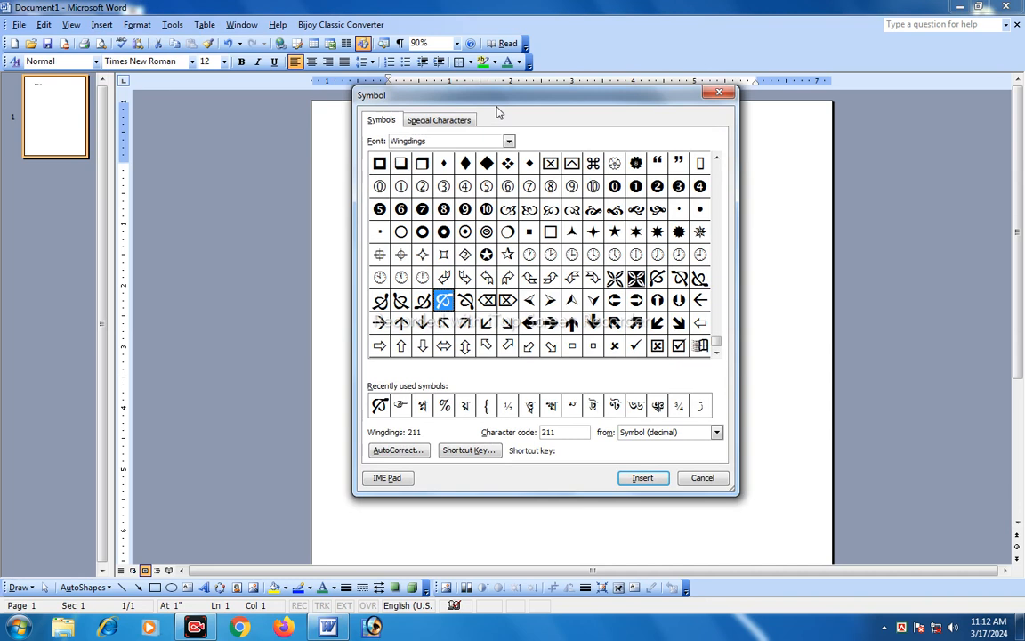
{"action": "left_click_drag", "start_coordinate": [497, 104], "coordinate": [499, 131]}
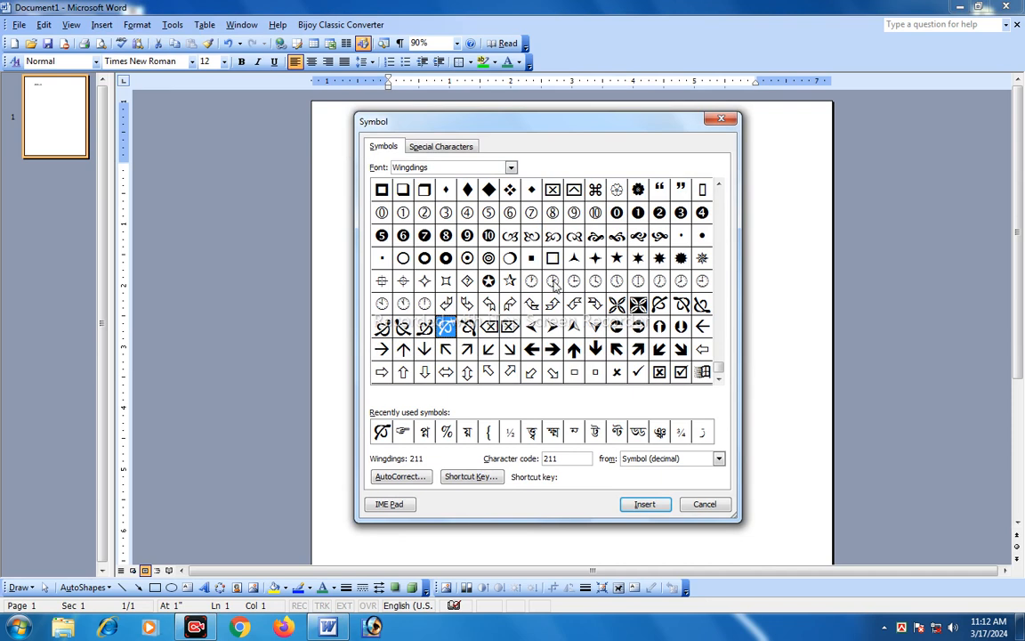
- Set the symbol font to SutonnyMJ
{"action": "left_click", "coordinate": [512, 167]}
{"action": "scroll", "coordinate": [476, 205], "scroll_direction": "down", "scroll_amount": 1}
{"action": "scroll", "coordinate": [476, 211], "scroll_direction": "up", "scroll_amount": 3}
{"action": "scroll", "coordinate": [476, 209], "scroll_direction": "up", "scroll_amount": 3}
{"action": "scroll", "coordinate": [456, 200], "scroll_direction": "up", "scroll_amount": 1}
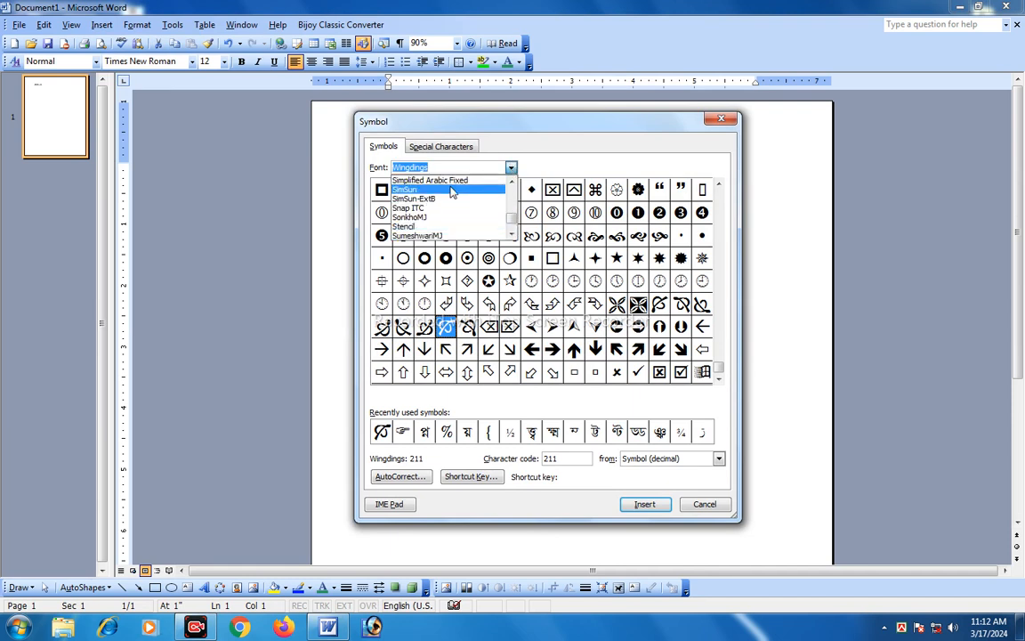
{"action": "scroll", "coordinate": [445, 195], "scroll_direction": "up", "scroll_amount": 4}
{"action": "scroll", "coordinate": [443, 197], "scroll_direction": "up", "scroll_amount": 1}
{"action": "scroll", "coordinate": [441, 203], "scroll_direction": "down", "scroll_amount": 4}
{"action": "scroll", "coordinate": [438, 207], "scroll_direction": "down", "scroll_amount": 2}
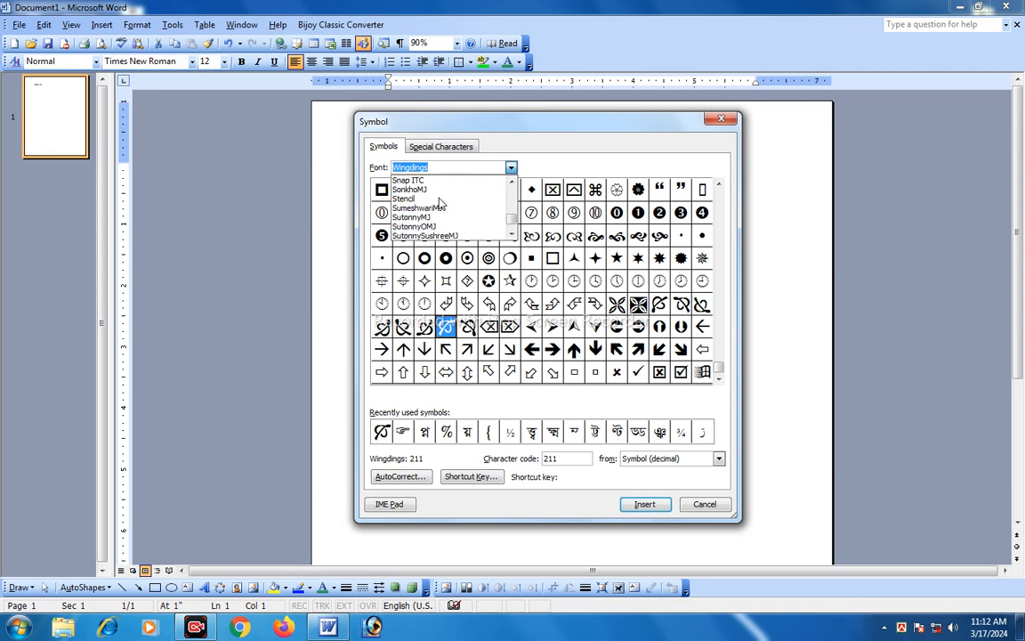
{"action": "left_click", "coordinate": [418, 221]}
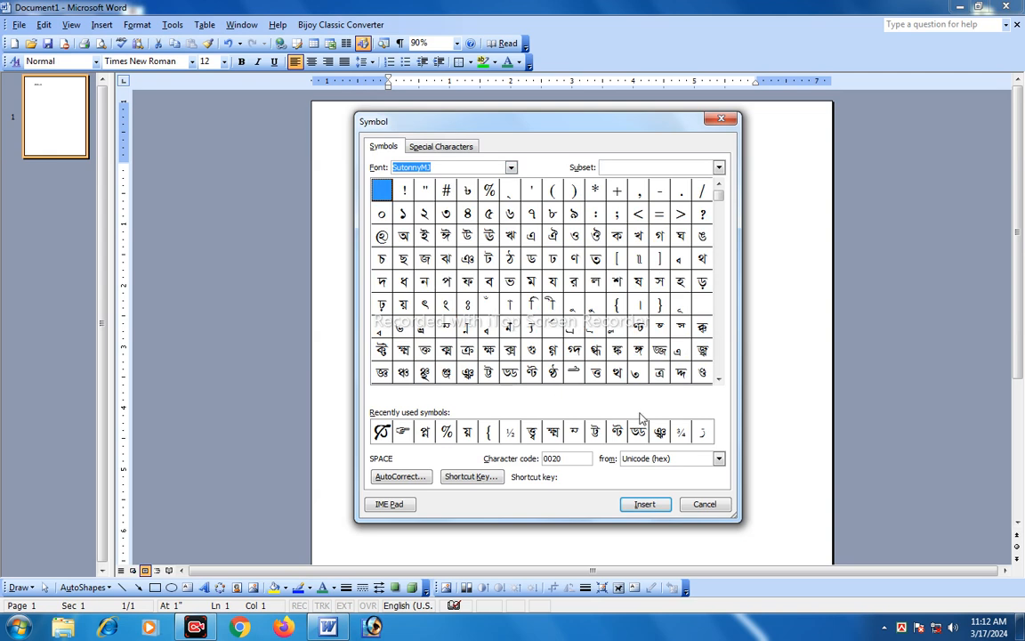
- Replace the selected date with the SutonnyMJ % symbol (code 0397) and the half-arrow symbol (code 039C)
{"action": "left_click_drag", "start_coordinate": [718, 206], "coordinate": [718, 240]}
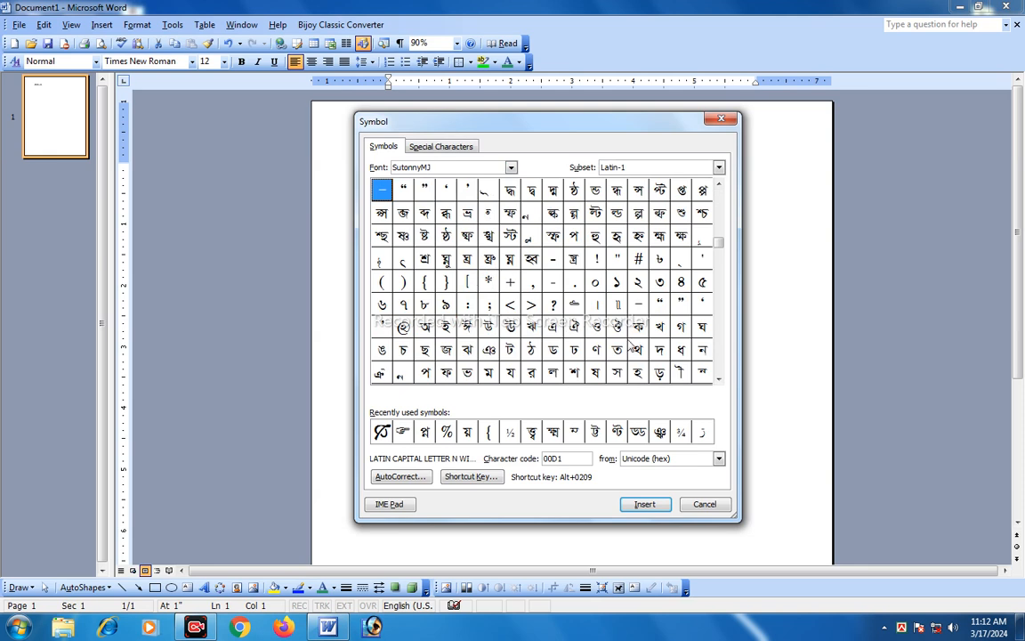
{"action": "left_click", "coordinate": [722, 381]}
{"action": "left_click", "coordinate": [722, 381]}
{"action": "left_click", "coordinate": [722, 381]}
{"action": "left_click", "coordinate": [721, 381]}
{"action": "left_click", "coordinate": [722, 381]}
{"action": "left_click", "coordinate": [722, 381]}
{"action": "left_click", "coordinate": [722, 381]}
{"action": "left_click", "coordinate": [722, 381]}
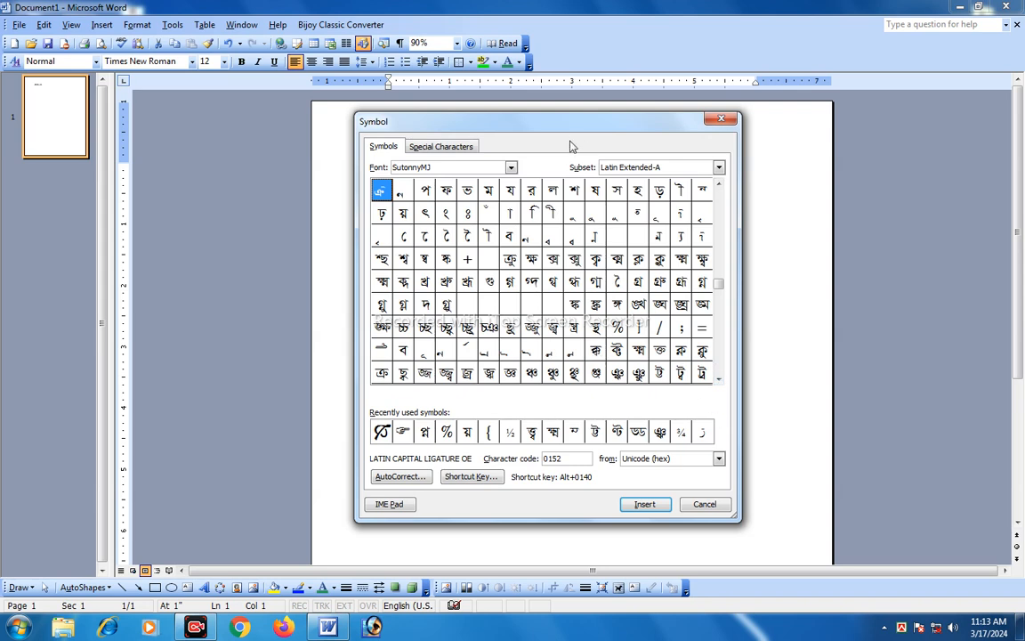
{"action": "left_click_drag", "start_coordinate": [553, 125], "coordinate": [694, 119]}
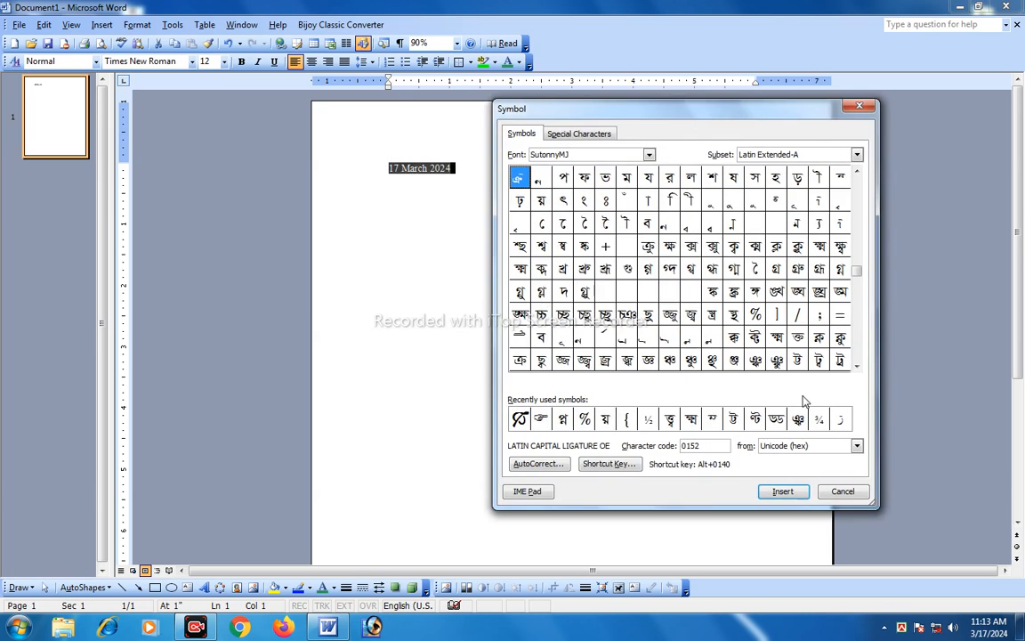
{"action": "left_click", "coordinate": [755, 316]}
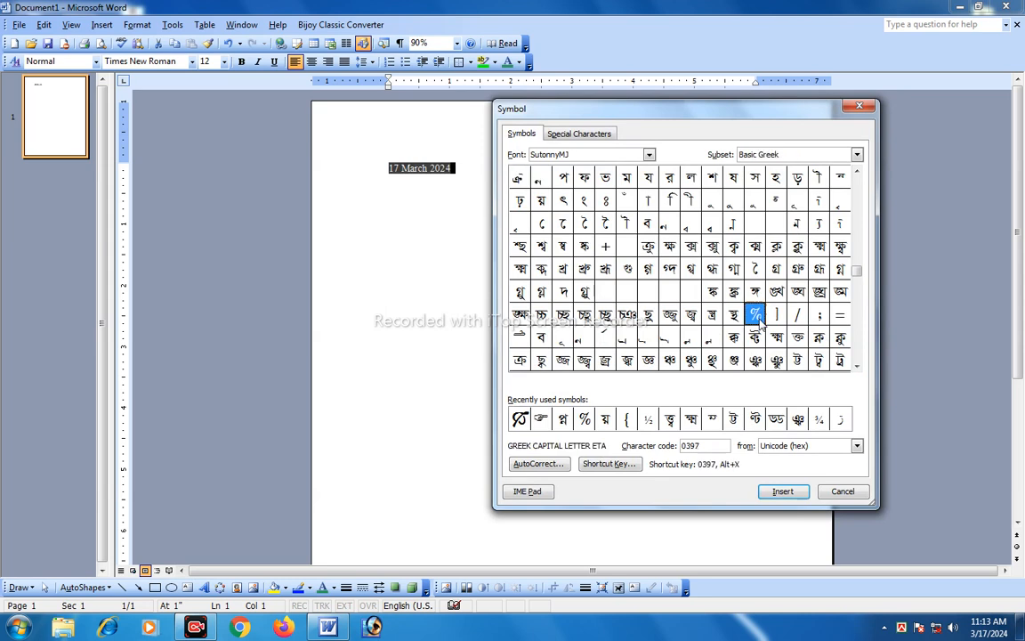
{"action": "left_click", "coordinate": [783, 492]}
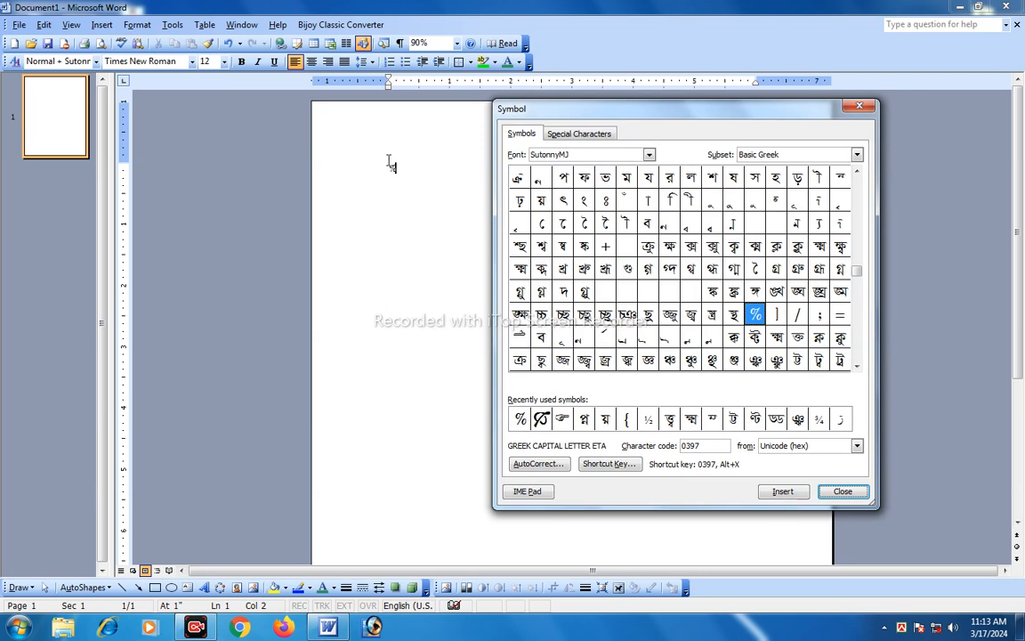
{"action": "left_click", "coordinate": [517, 338]}
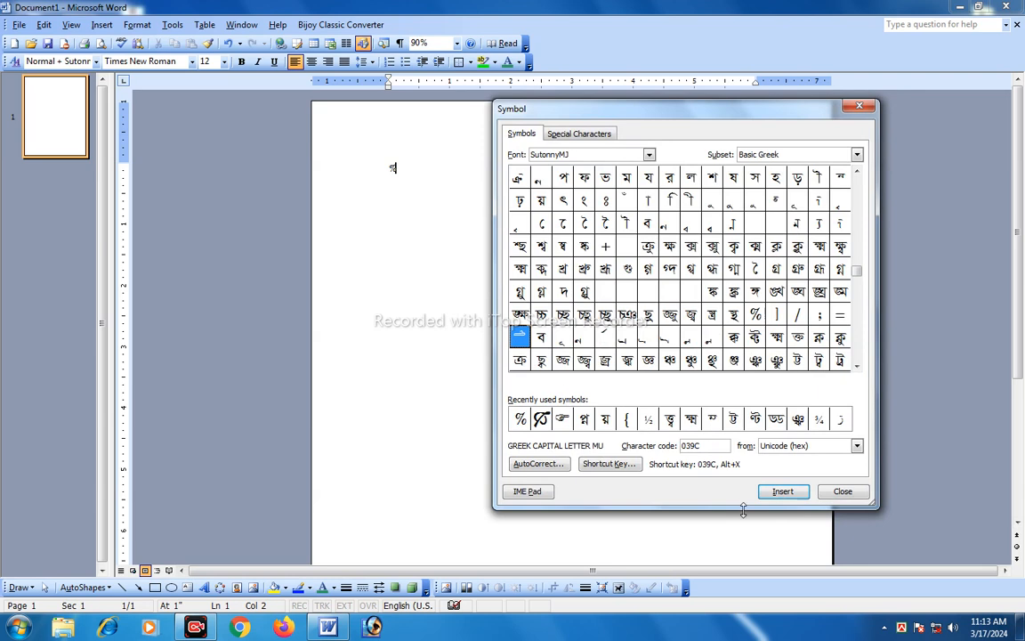
{"action": "left_click", "coordinate": [780, 493]}
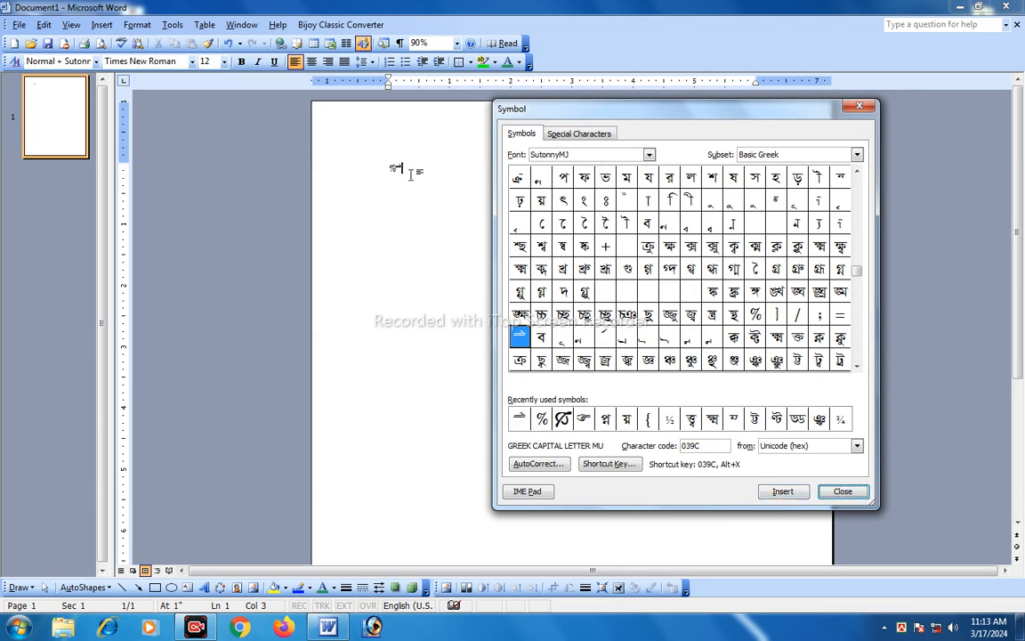
- Set the font size of the two inserted symbols to 36
{"action": "left_click", "coordinate": [402, 171]}
{"action": "left_click_drag", "start_coordinate": [403, 169], "coordinate": [380, 160]}
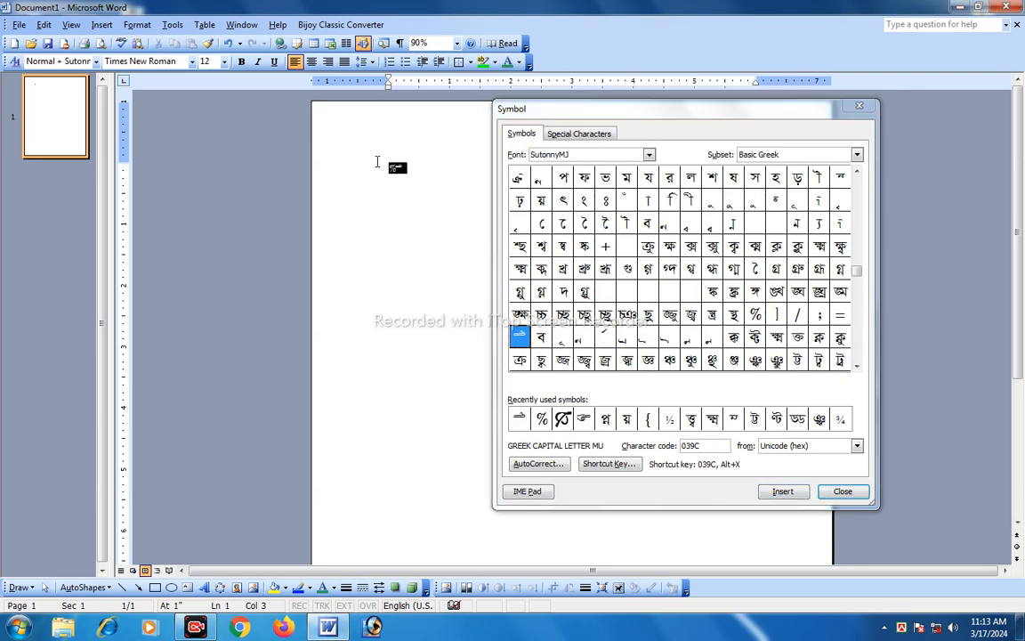
{"action": "left_click", "coordinate": [224, 61]}
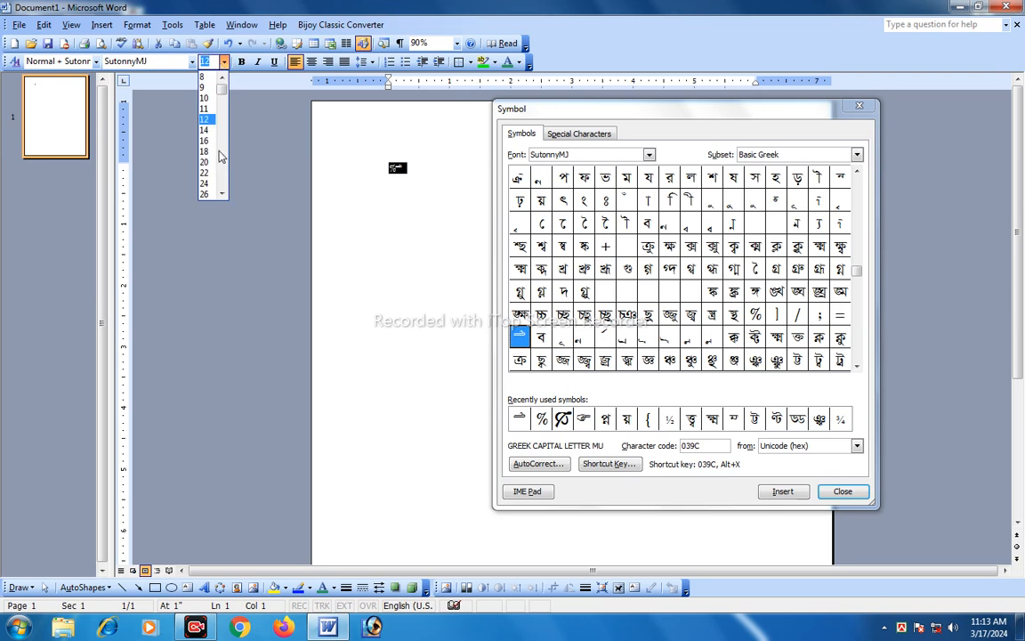
{"action": "scroll", "coordinate": [203, 160], "scroll_direction": "down", "scroll_amount": 2}
{"action": "left_click", "coordinate": [207, 170]}
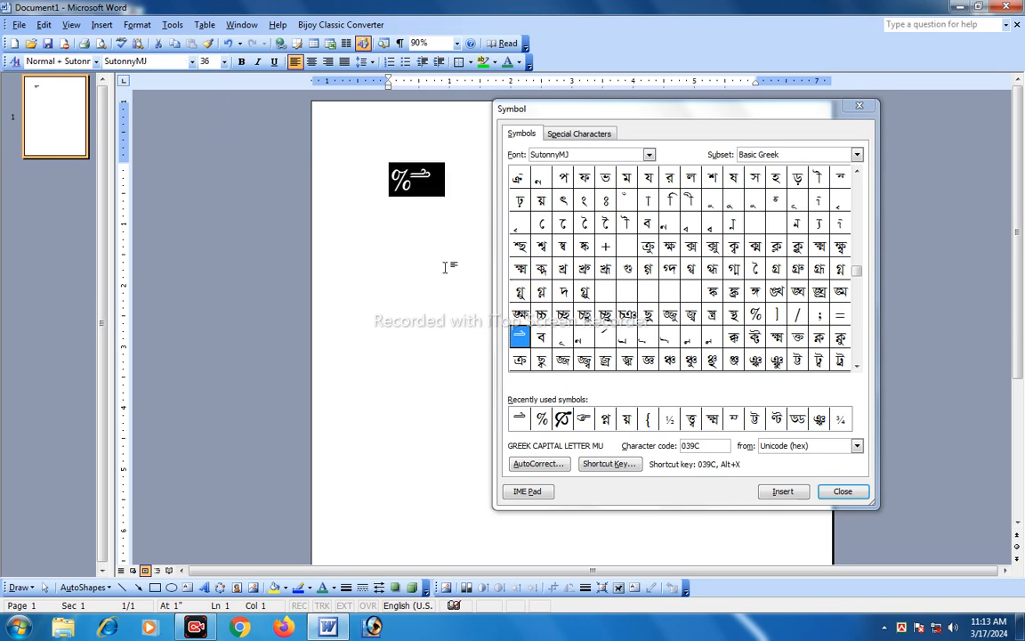
{"action": "left_click", "coordinate": [423, 189]}
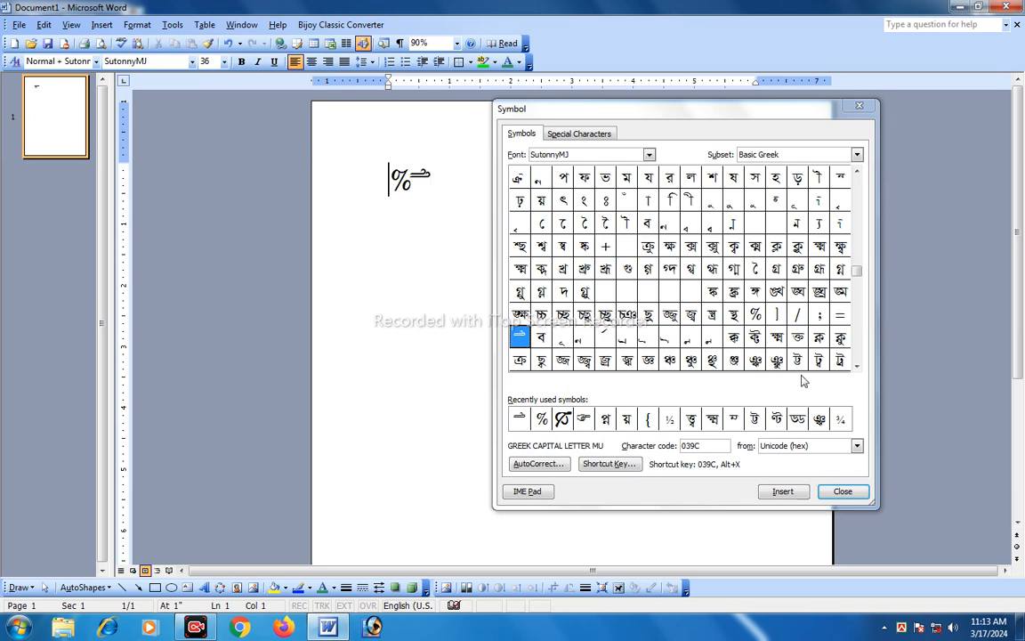
- Examine the Greek, Cyrillic and Latin Extended Additional characters of the SutonnyMJ symbol font
{"action": "left_click", "coordinate": [857, 365]}
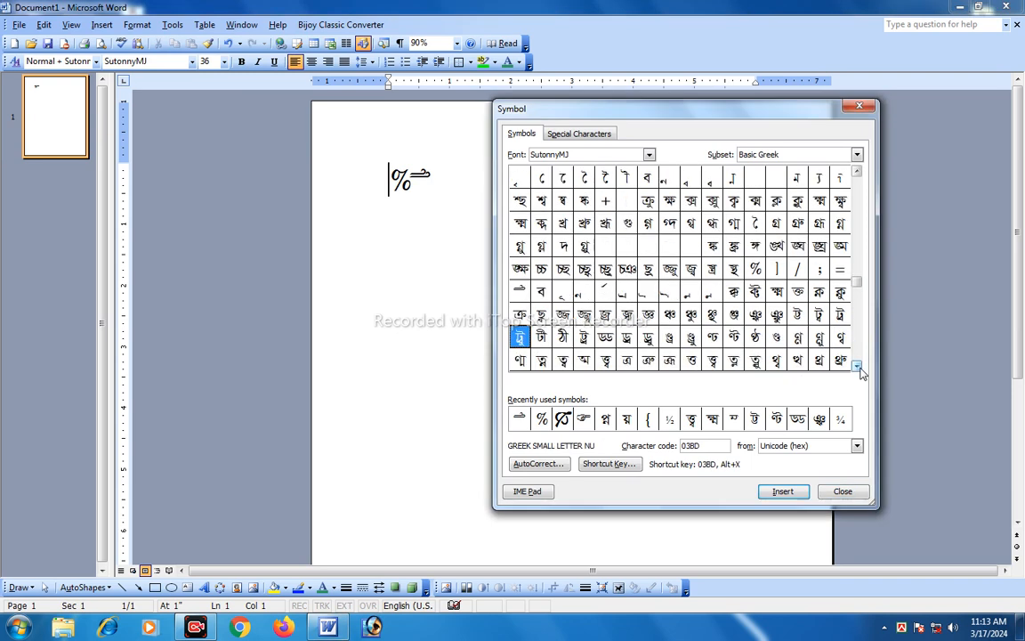
{"action": "left_click", "coordinate": [857, 366]}
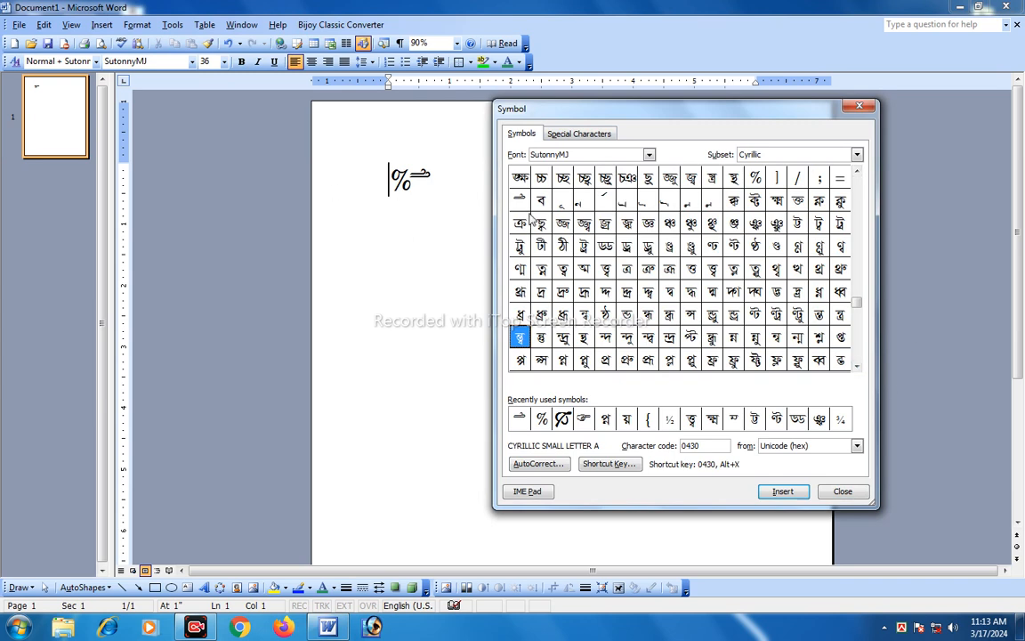
{"action": "left_click", "coordinate": [858, 367]}
{"action": "left_click", "coordinate": [858, 367]}
{"action": "left_click", "coordinate": [859, 367]}
{"action": "left_click", "coordinate": [858, 367]}
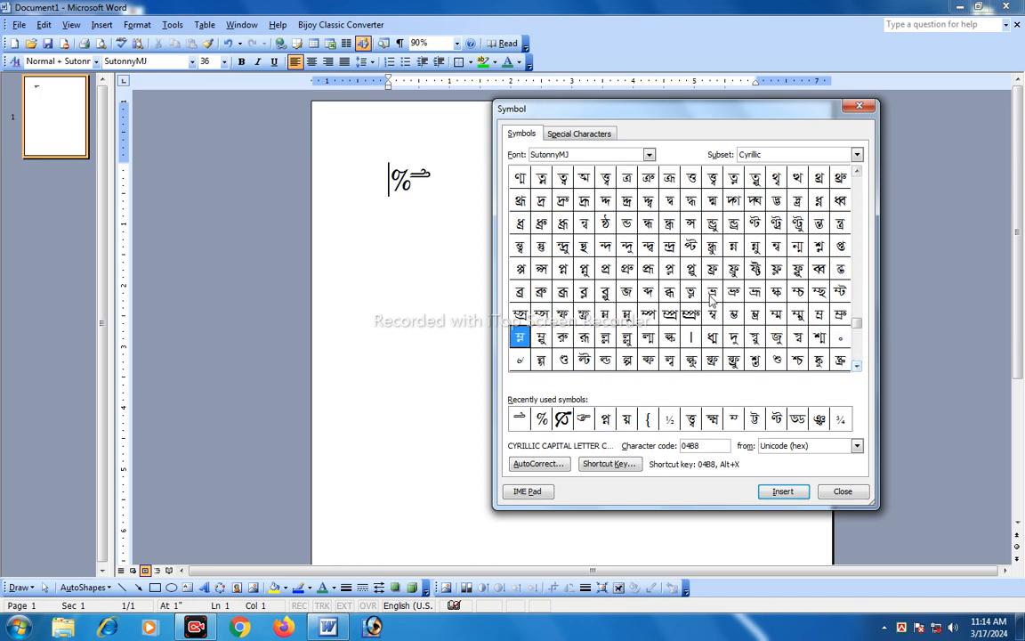
{"action": "left_click", "coordinate": [670, 317]}
{"action": "left_click", "coordinate": [648, 316]}
{"action": "left_click", "coordinate": [627, 317]}
{"action": "left_click", "coordinate": [606, 315]}
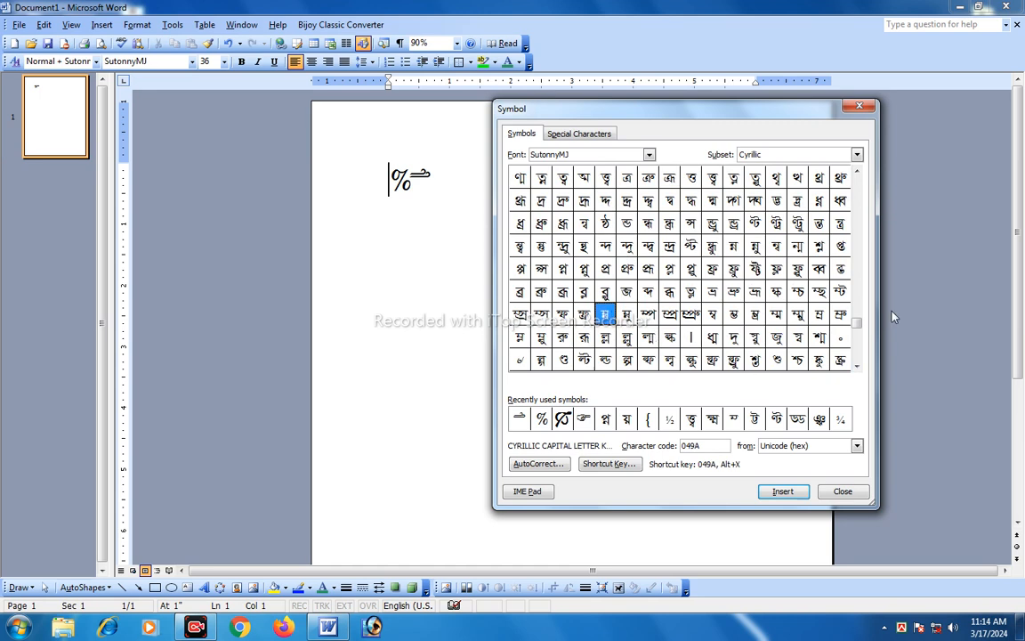
{"action": "left_click", "coordinate": [856, 366]}
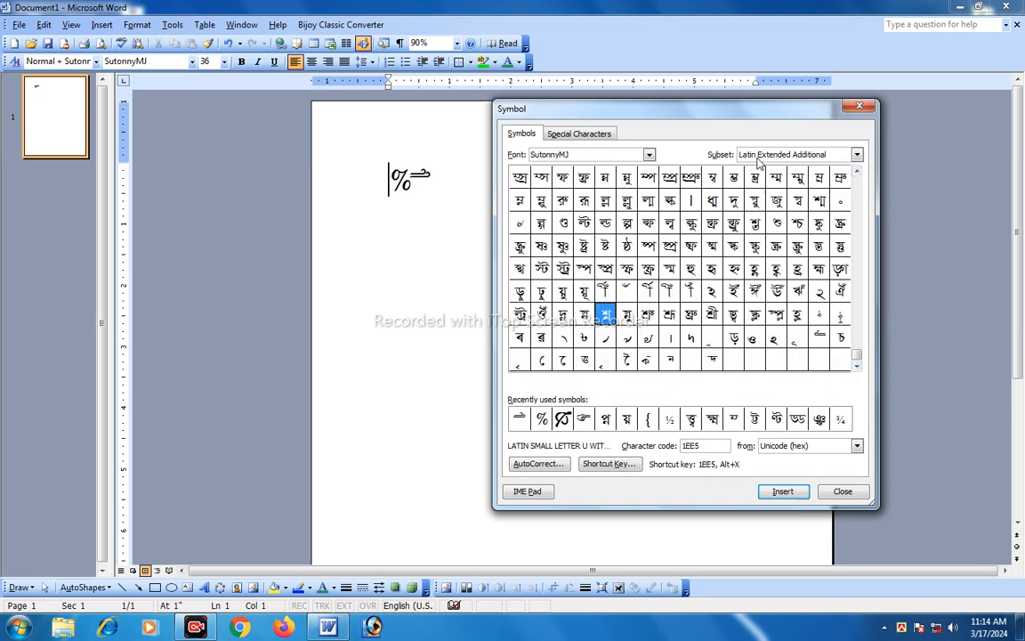
- Switch the symbol font to SonkhoMJ and on to Vrinda, and examine Vrinda's ¼, ½ and ¾ fraction characters
{"action": "left_click", "coordinate": [649, 154]}
{"action": "left_click", "coordinate": [550, 176]}
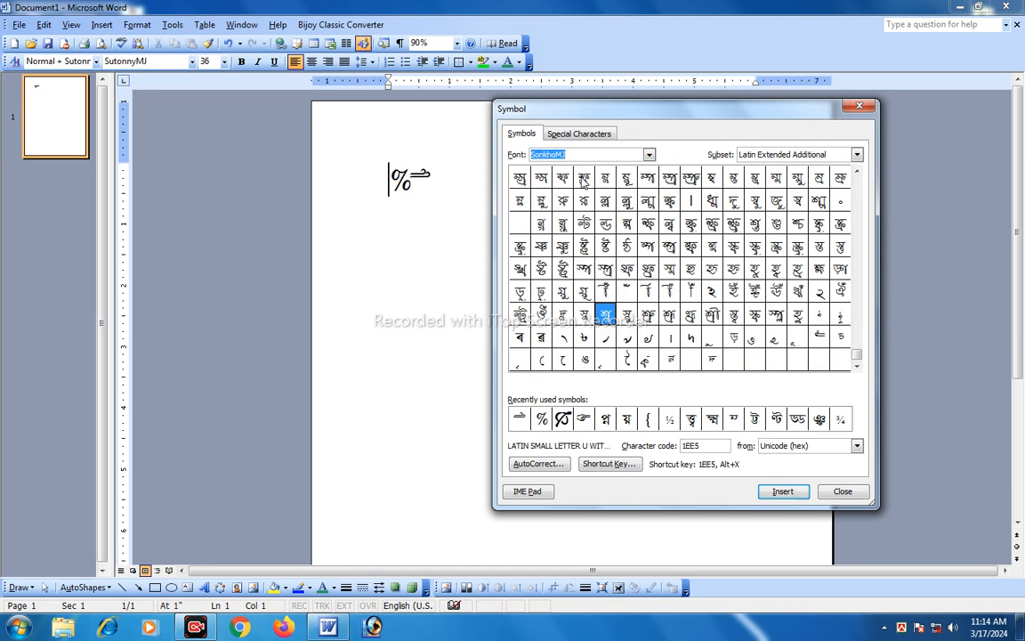
{"action": "left_click", "coordinate": [649, 154]}
{"action": "scroll", "coordinate": [618, 195], "scroll_direction": "down", "scroll_amount": 6}
{"action": "left_click", "coordinate": [574, 205]}
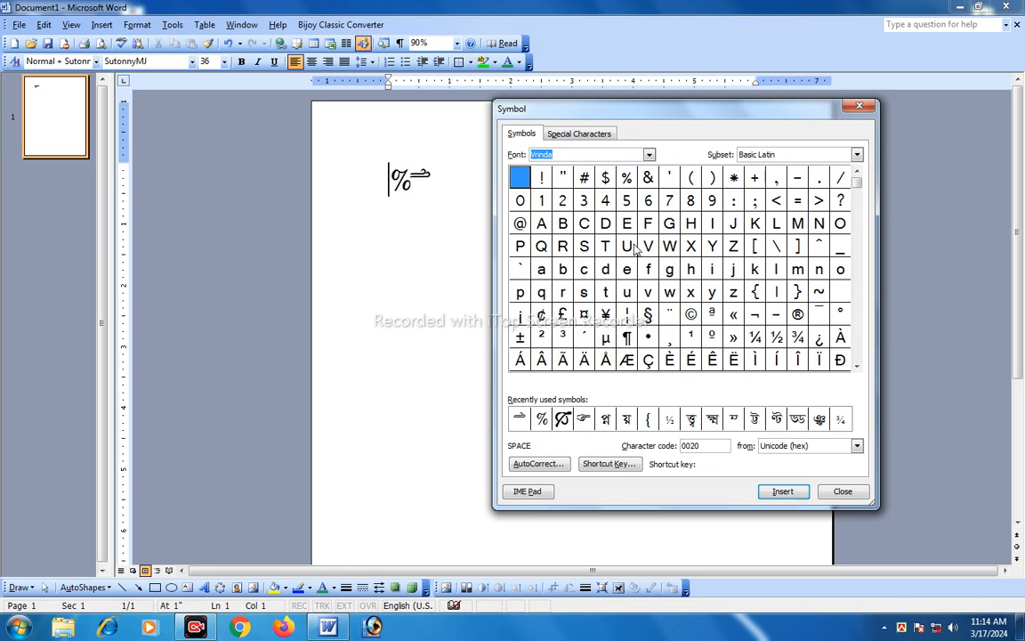
{"action": "left_click", "coordinate": [754, 344]}
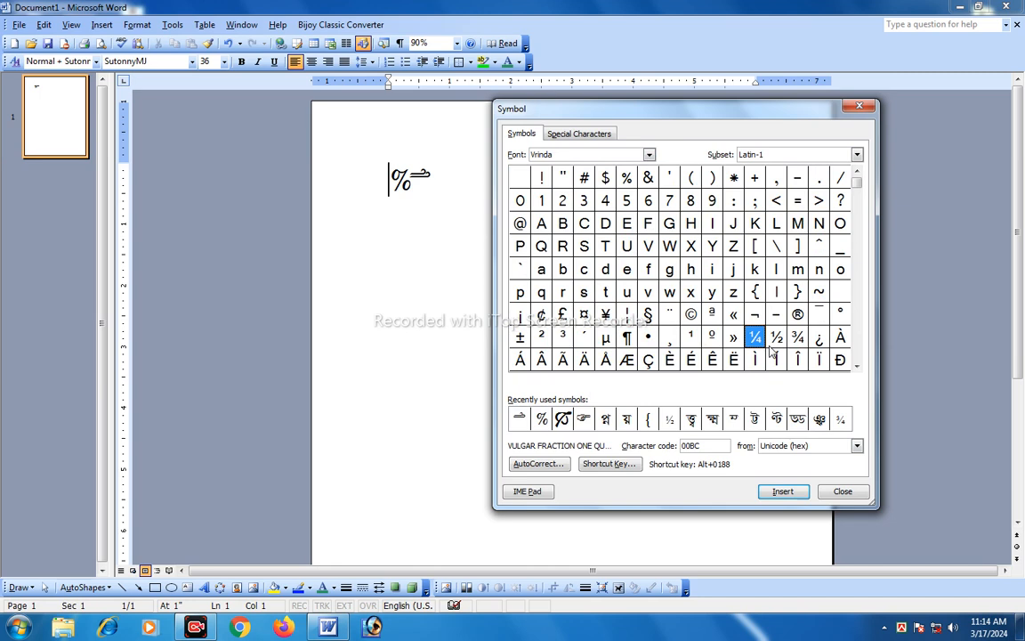
{"action": "left_click", "coordinate": [778, 345]}
{"action": "left_click", "coordinate": [805, 347]}
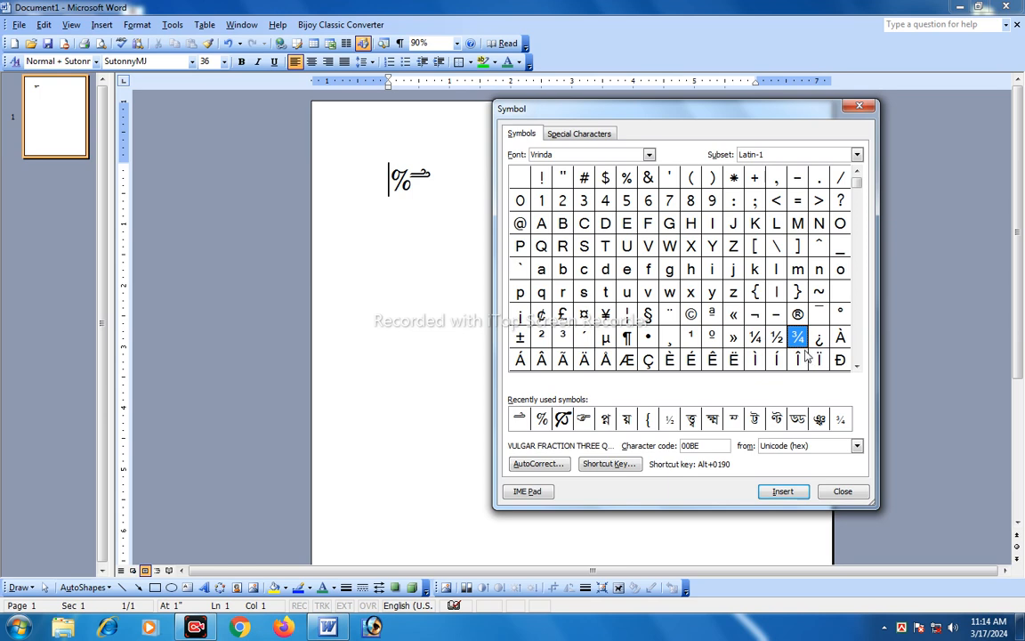
{"action": "left_click", "coordinate": [773, 340]}
{"action": "left_click", "coordinate": [756, 338]}
- Examine the rest of the Vrinda character set through to its General Punctuation symbols
{"action": "left_click", "coordinate": [857, 366]}
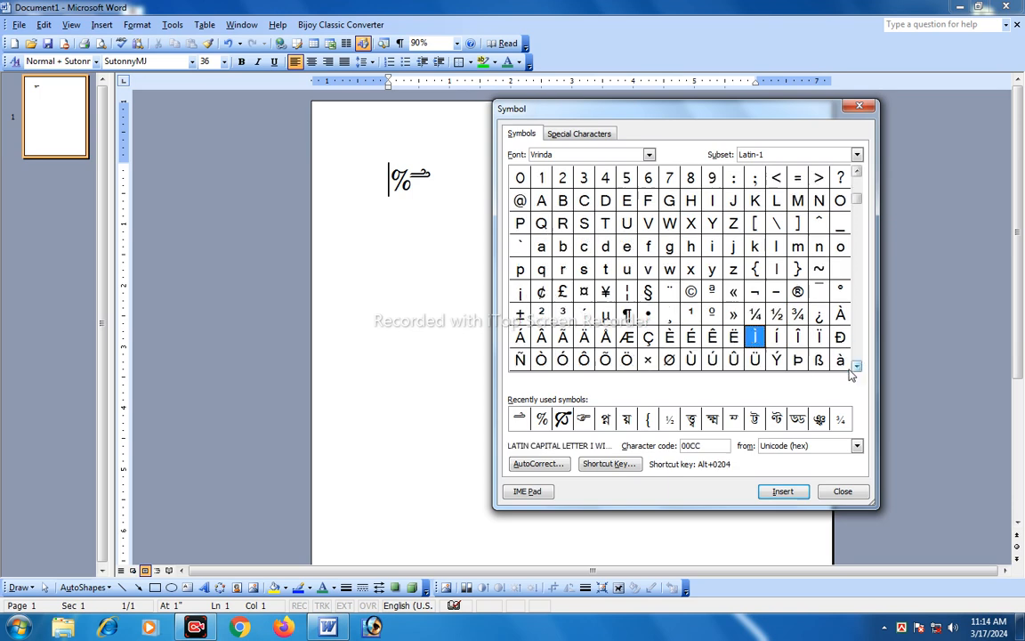
{"action": "left_click", "coordinate": [841, 361]}
{"action": "left_click", "coordinate": [857, 366]}
{"action": "left_click", "coordinate": [858, 368]}
{"action": "left_click", "coordinate": [858, 368]}
{"action": "left_click", "coordinate": [858, 368]}
{"action": "left_click", "coordinate": [859, 368]}
{"action": "left_click", "coordinate": [858, 368]}
{"action": "left_click", "coordinate": [858, 368]}
{"action": "left_click", "coordinate": [858, 368]}
{"action": "left_click", "coordinate": [858, 368]}
{"action": "left_click", "coordinate": [858, 367]}
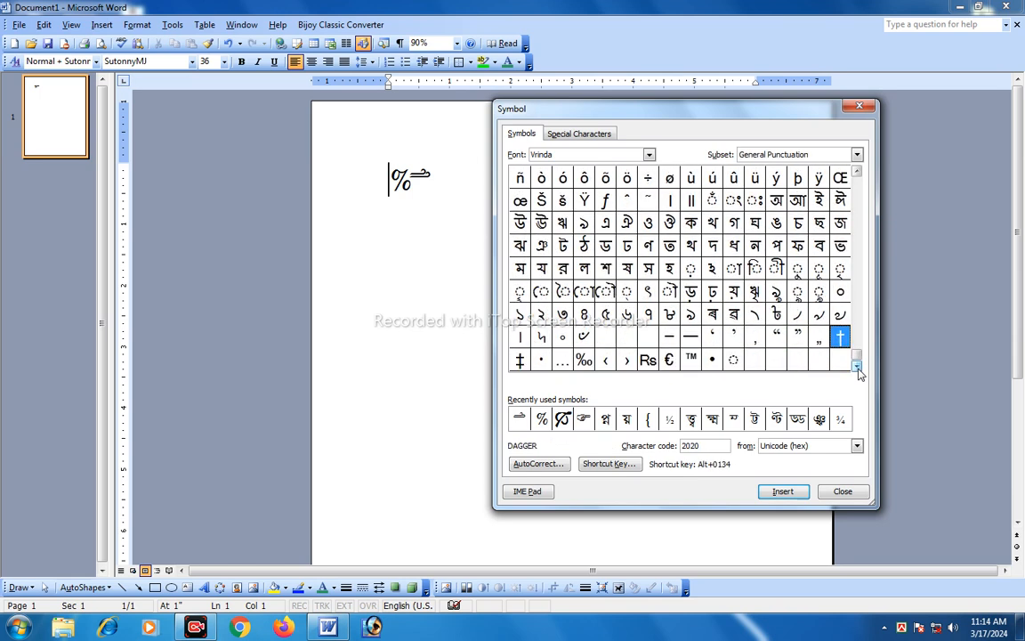
- Set the symbol font to MingLiU_HKSCS
{"action": "left_click", "coordinate": [650, 156]}
{"action": "scroll", "coordinate": [594, 187], "scroll_direction": "up", "scroll_amount": 10}
{"action": "scroll", "coordinate": [587, 183], "scroll_direction": "up", "scroll_amount": 15}
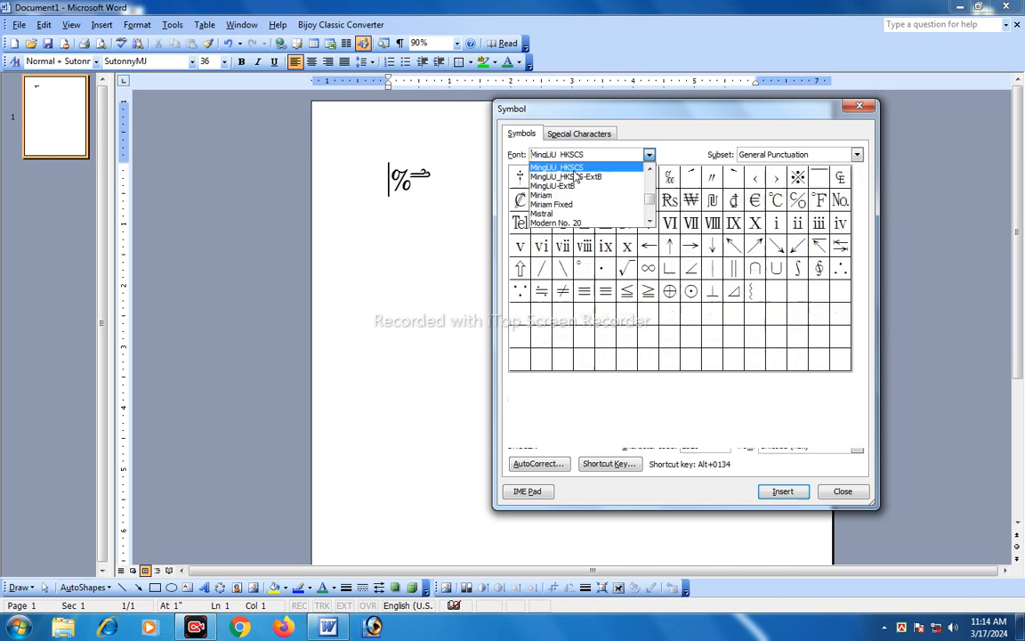
{"action": "left_click", "coordinate": [575, 170]}
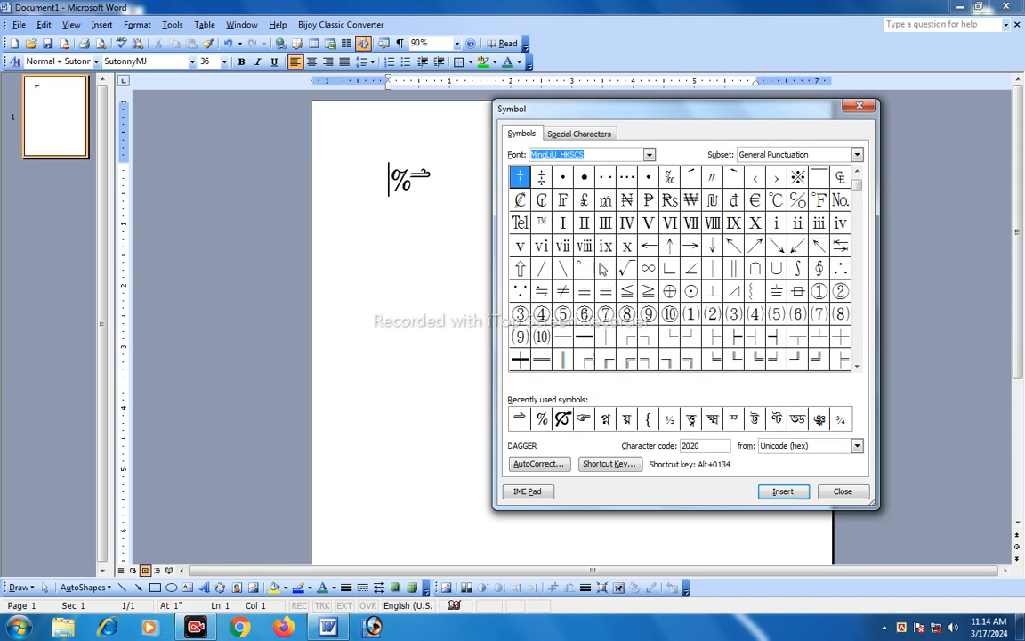
- Insert the circled digit five (code 2464) before the % symbol, close the Symbol dialog and add a space
{"action": "left_click", "coordinate": [623, 270]}
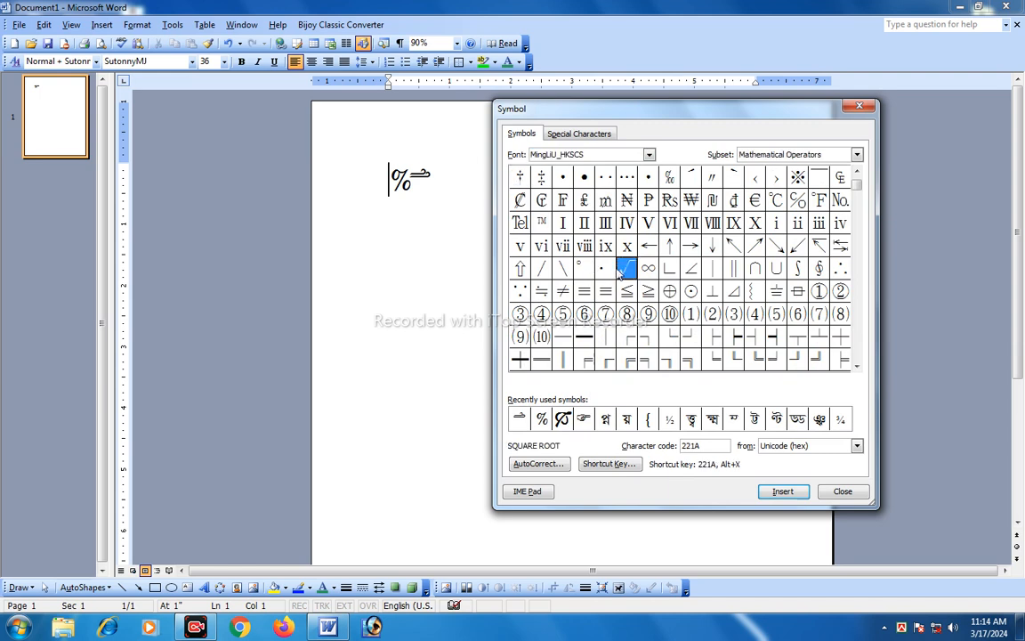
{"action": "left_click", "coordinate": [672, 249]}
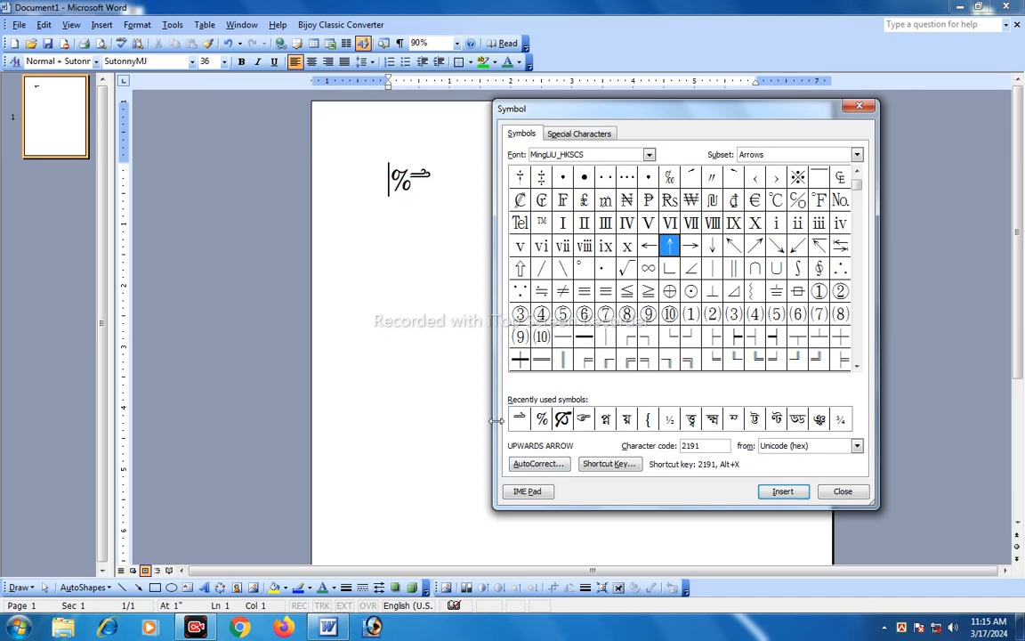
{"action": "left_click", "coordinate": [561, 320]}
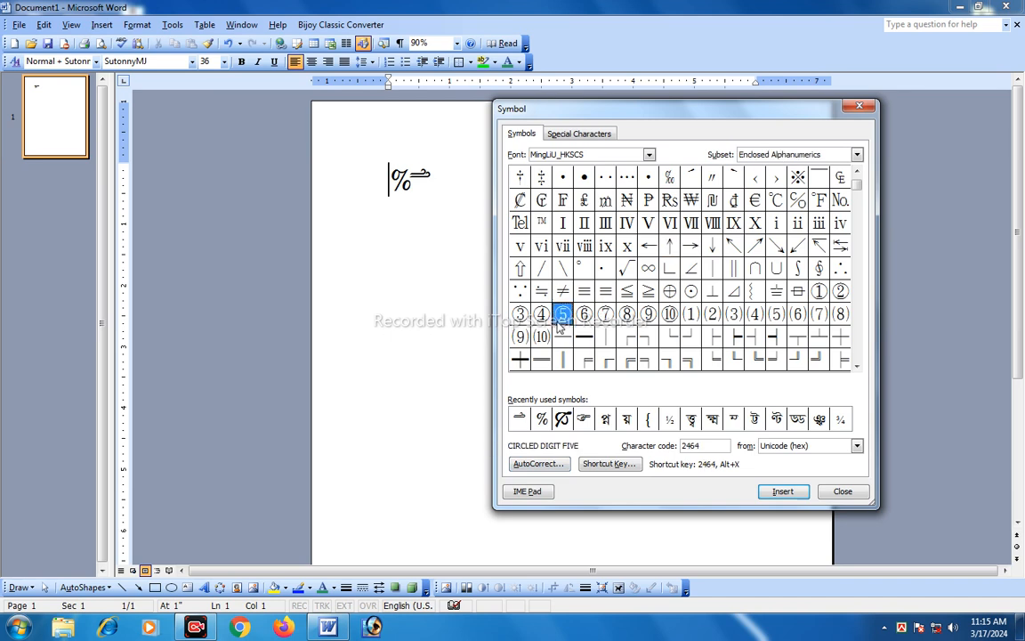
{"action": "left_click", "coordinate": [782, 492]}
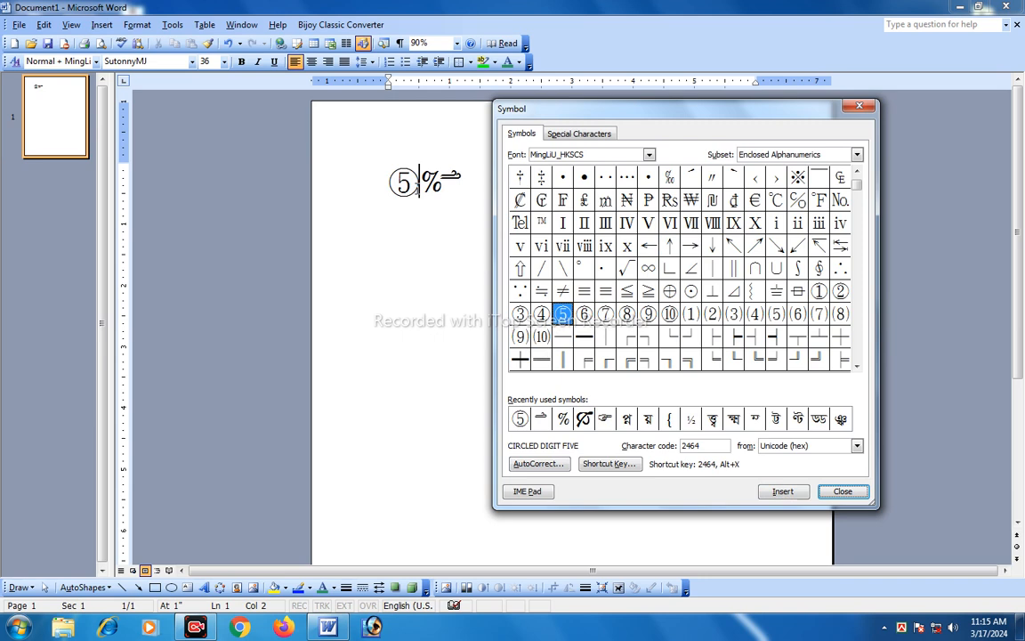
{"action": "key", "text": "Escape"}
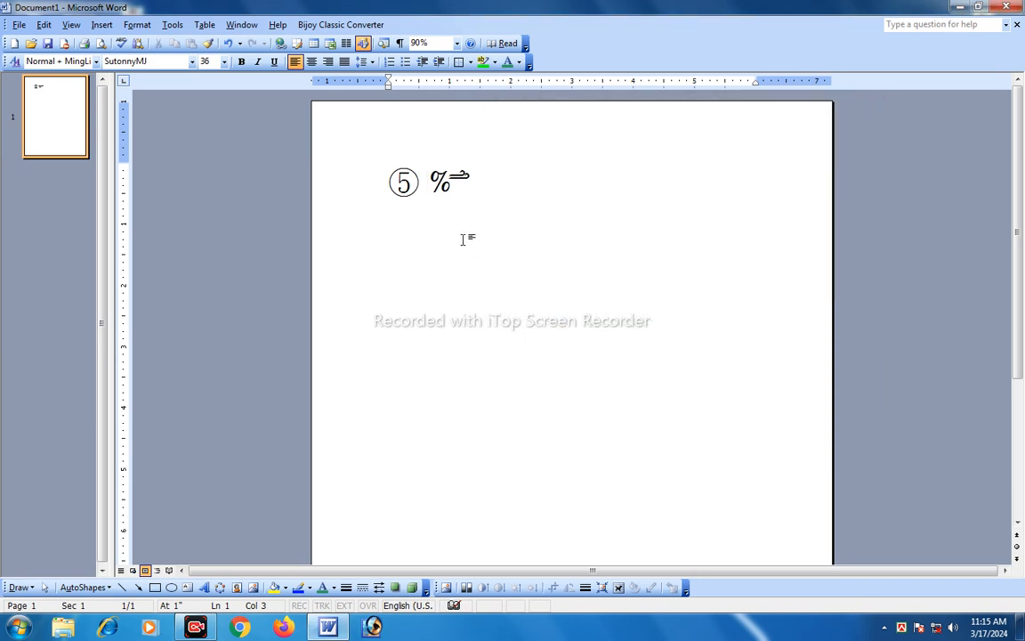
- Insert the black up-pointing triangle (code 25B2) directly after the circled five using the Symbol dialog
{"action": "key", "text": "Left"}
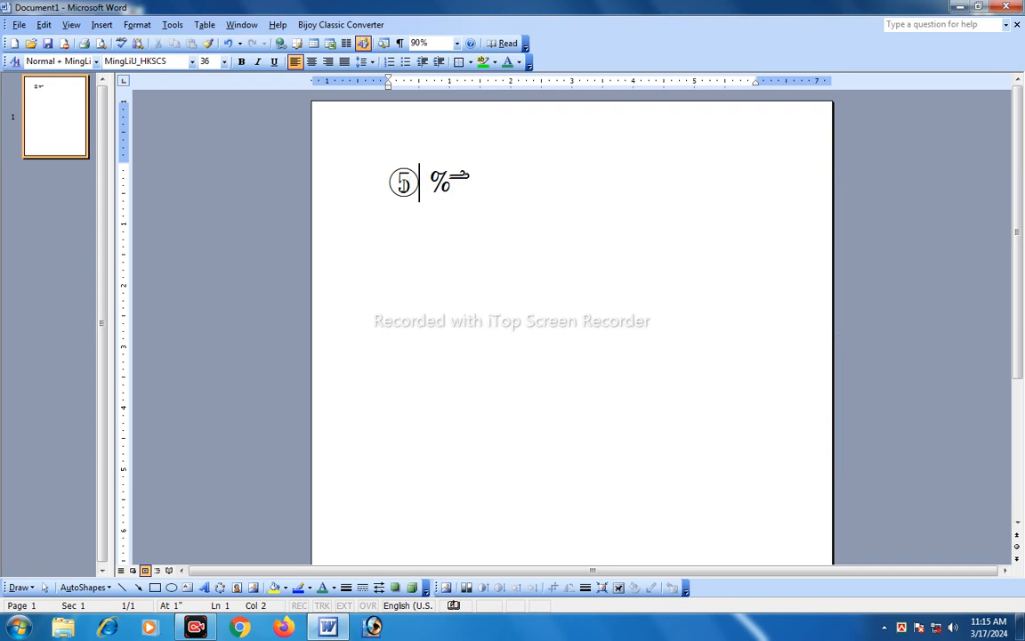
{"action": "double_click", "coordinate": [393, 187]}
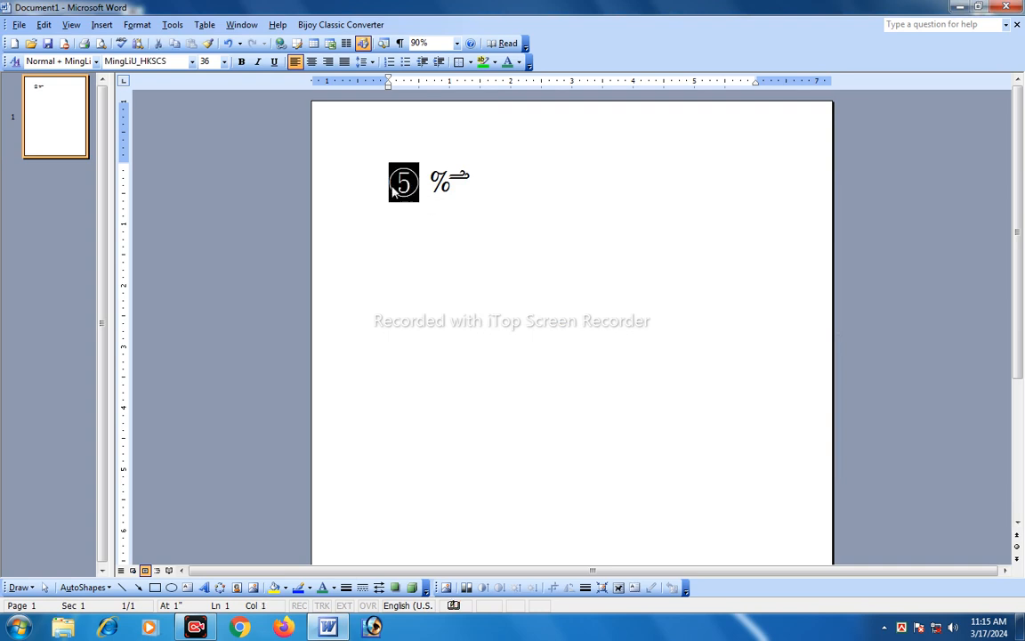
{"action": "left_click", "coordinate": [102, 24]}
{"action": "left_click", "coordinate": [129, 106]}
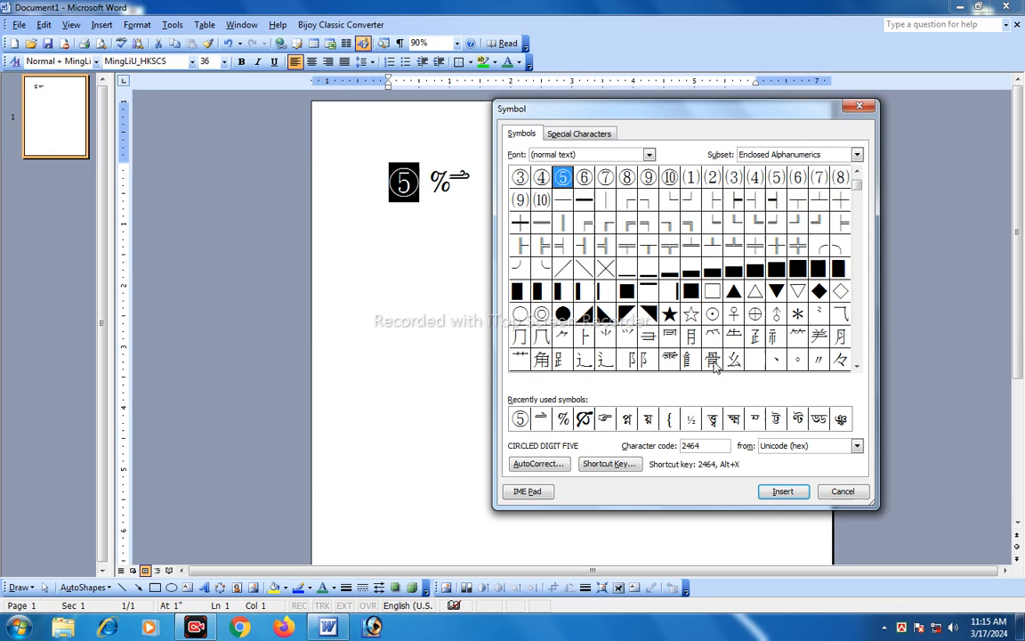
{"action": "left_click", "coordinate": [424, 189]}
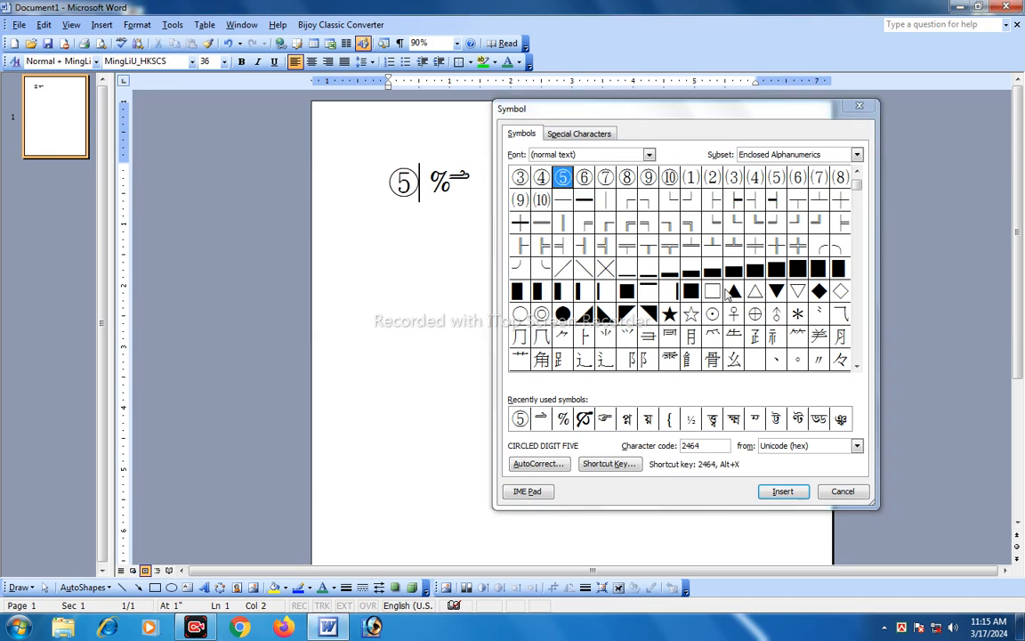
{"action": "left_click", "coordinate": [736, 297]}
{"action": "left_click", "coordinate": [735, 296]}
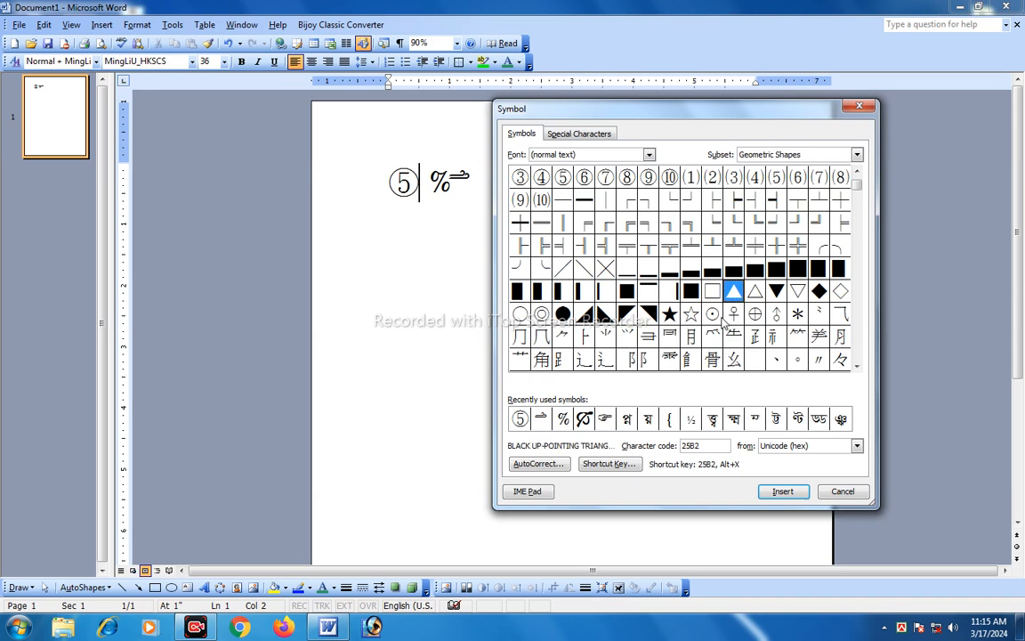
{"action": "left_click", "coordinate": [784, 492]}
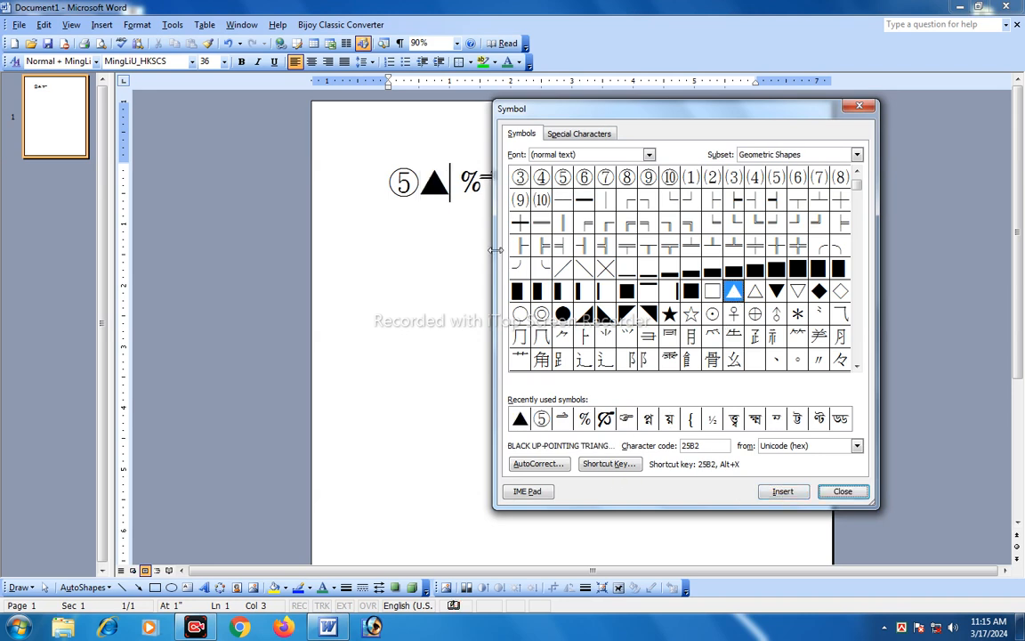
- Set the symbol font to Arial Unicode MS, keeping the insertion point after the triangle
{"action": "left_click", "coordinate": [431, 184]}
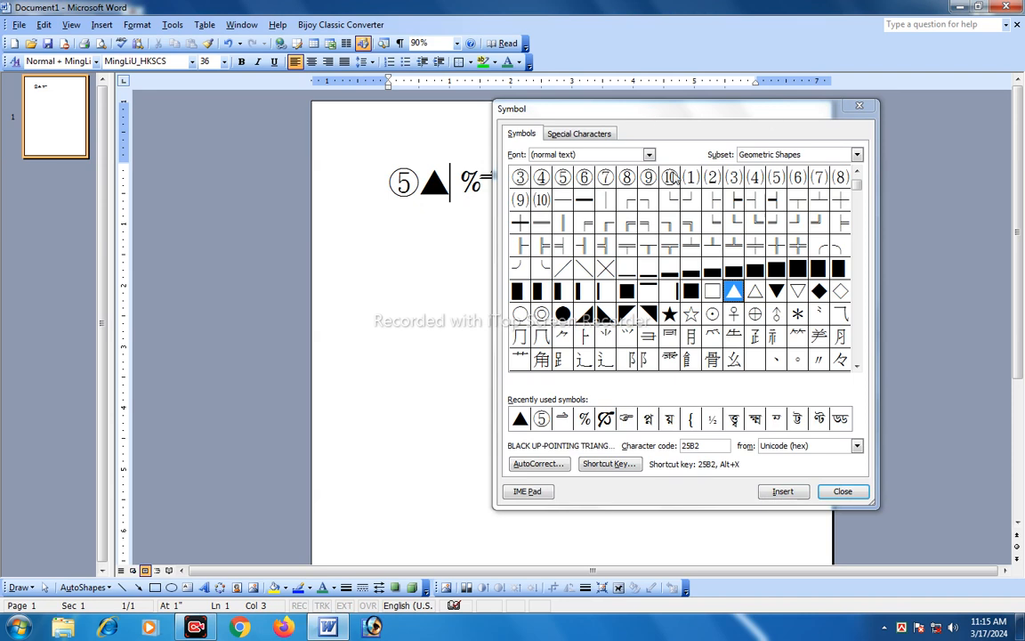
{"action": "left_click", "coordinate": [650, 156]}
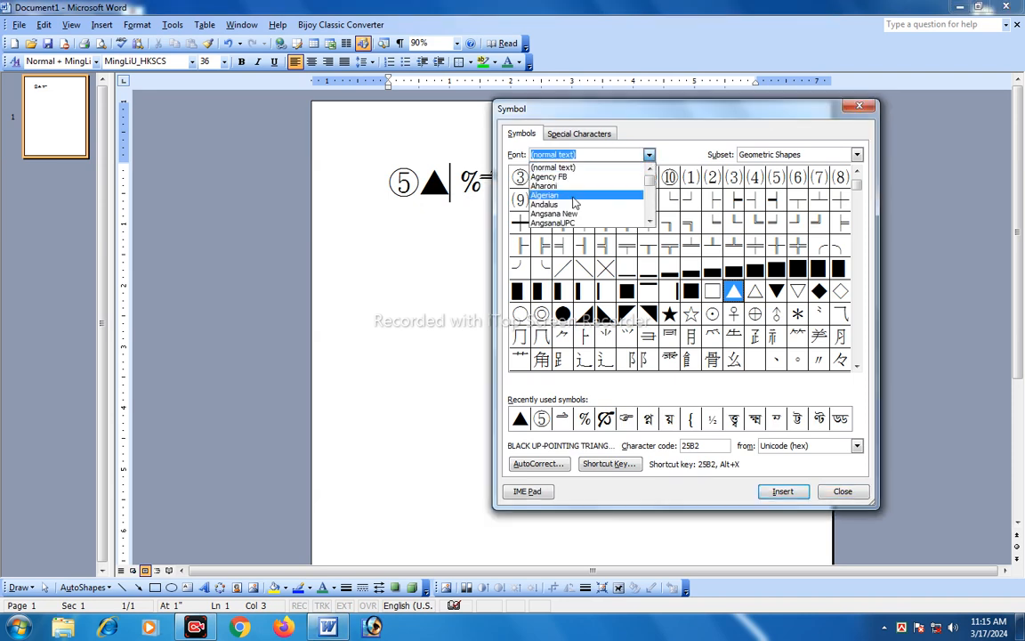
{"action": "scroll", "coordinate": [576, 196], "scroll_direction": "down", "scroll_amount": 4}
{"action": "left_click", "coordinate": [579, 186]}
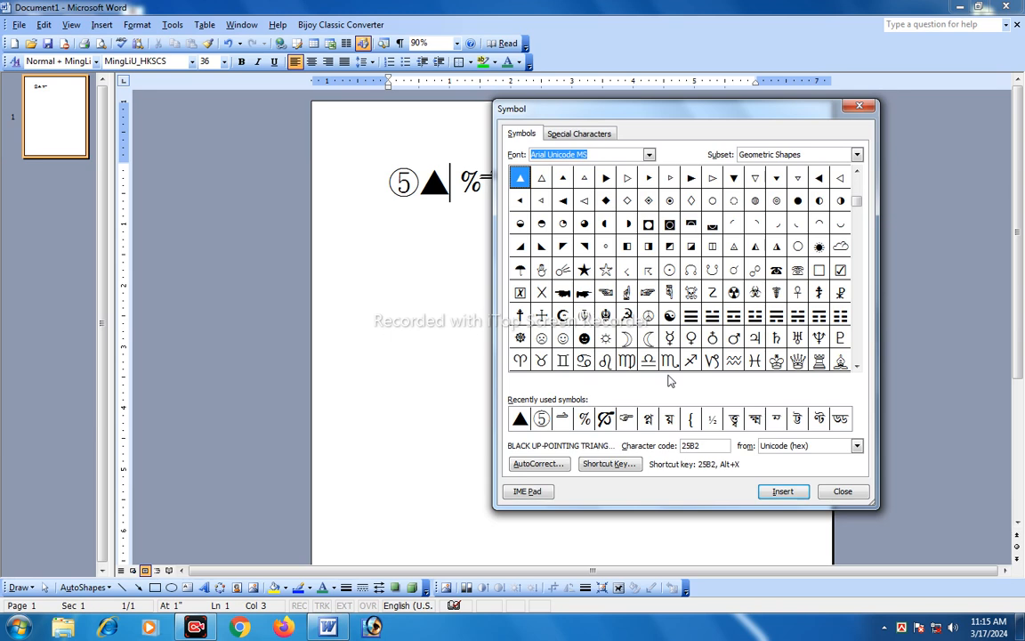
- Insert the beamed eighth notes symbol (code 266B) from Miscellaneous Dingbats after the triangle
{"action": "left_click", "coordinate": [857, 367]}
{"action": "left_click", "coordinate": [857, 367]}
{"action": "left_click", "coordinate": [857, 367]}
{"action": "left_click", "coordinate": [857, 367]}
{"action": "left_click", "coordinate": [857, 367]}
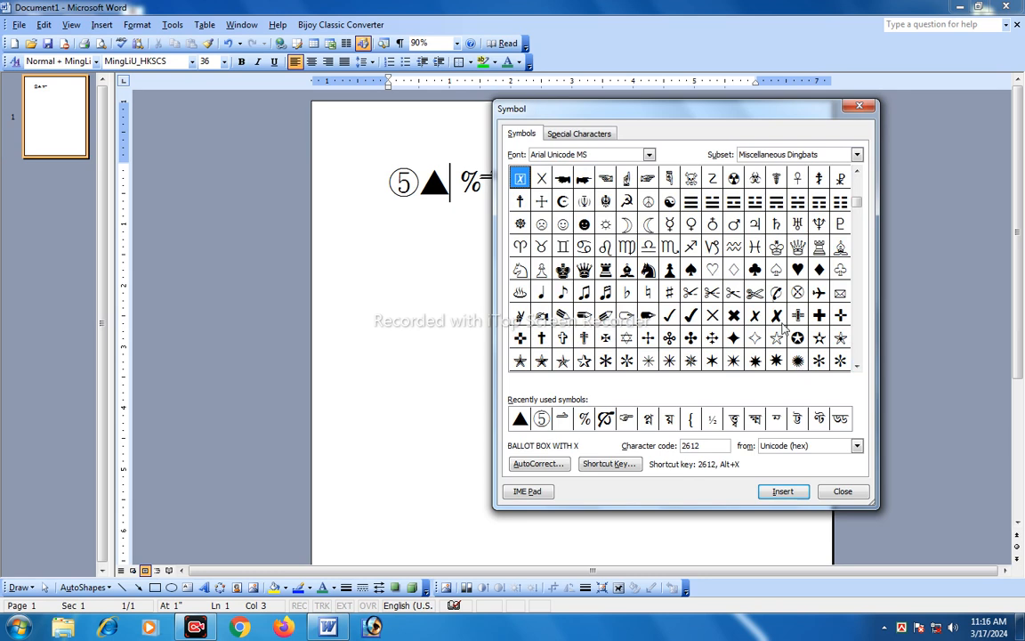
{"action": "left_click", "coordinate": [584, 292]}
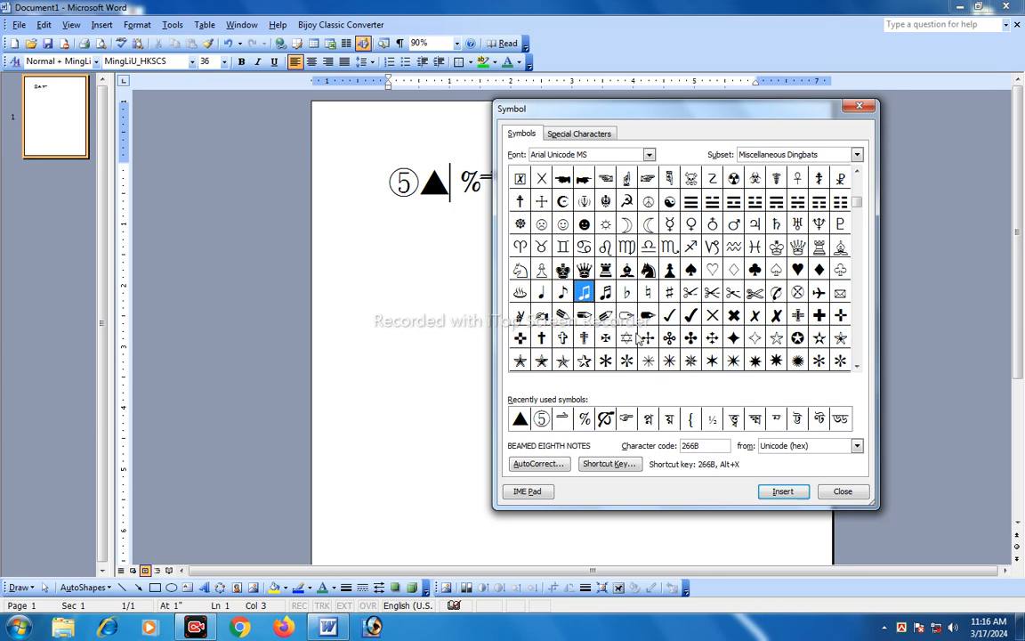
{"action": "left_click", "coordinate": [782, 490]}
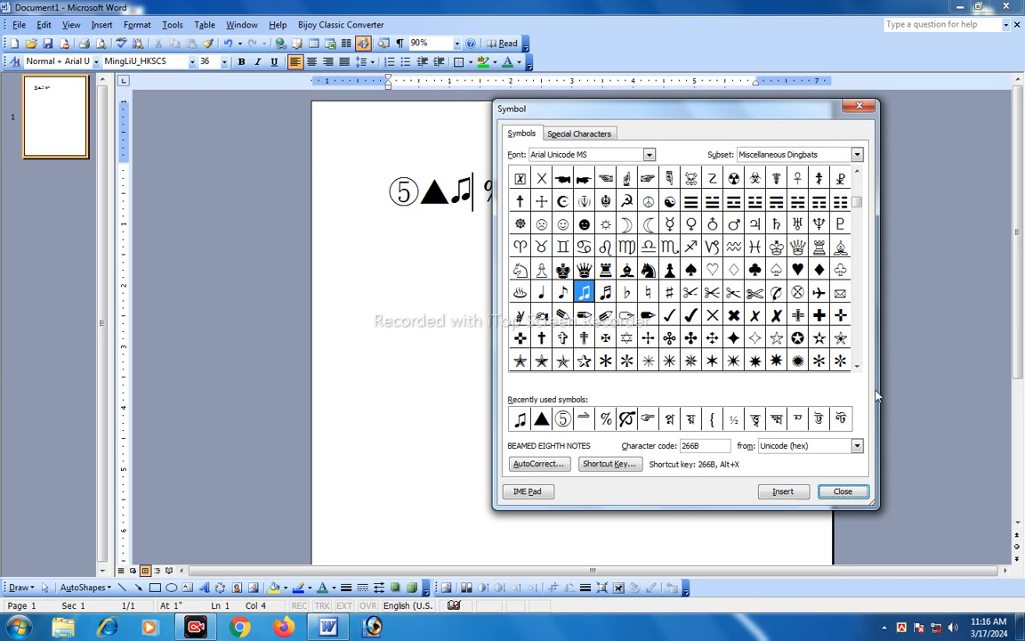
- Examine the Arial Unicode MS characters from the Dingbats subset through to Hiragana
{"action": "left_click", "coordinate": [857, 368]}
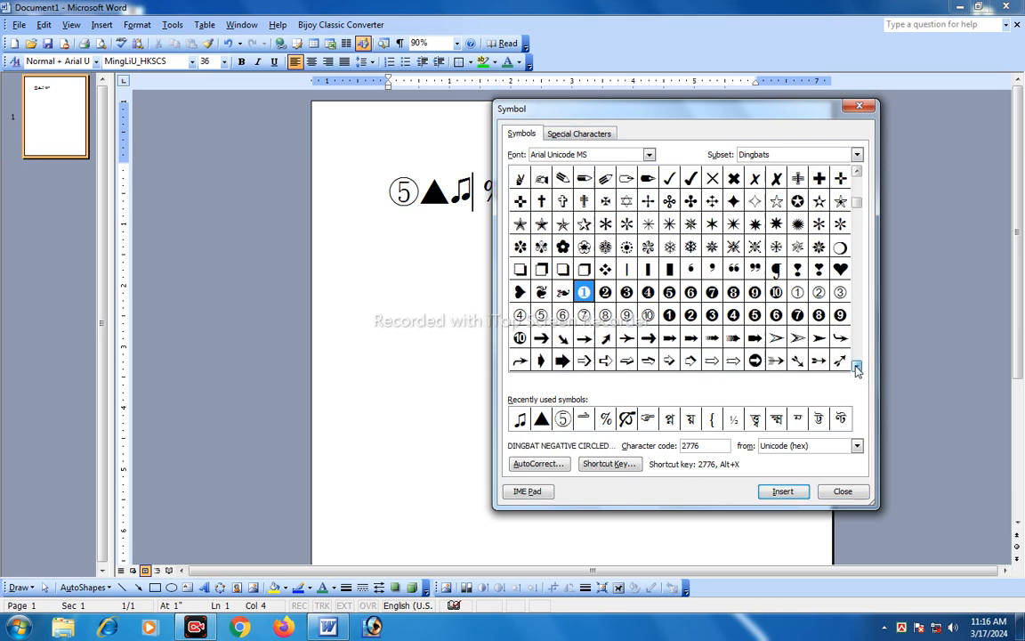
{"action": "left_click", "coordinate": [857, 368]}
{"action": "left_click", "coordinate": [856, 368]}
{"action": "left_click", "coordinate": [856, 368]}
{"action": "left_click", "coordinate": [856, 367]}
{"action": "left_click", "coordinate": [856, 367]}
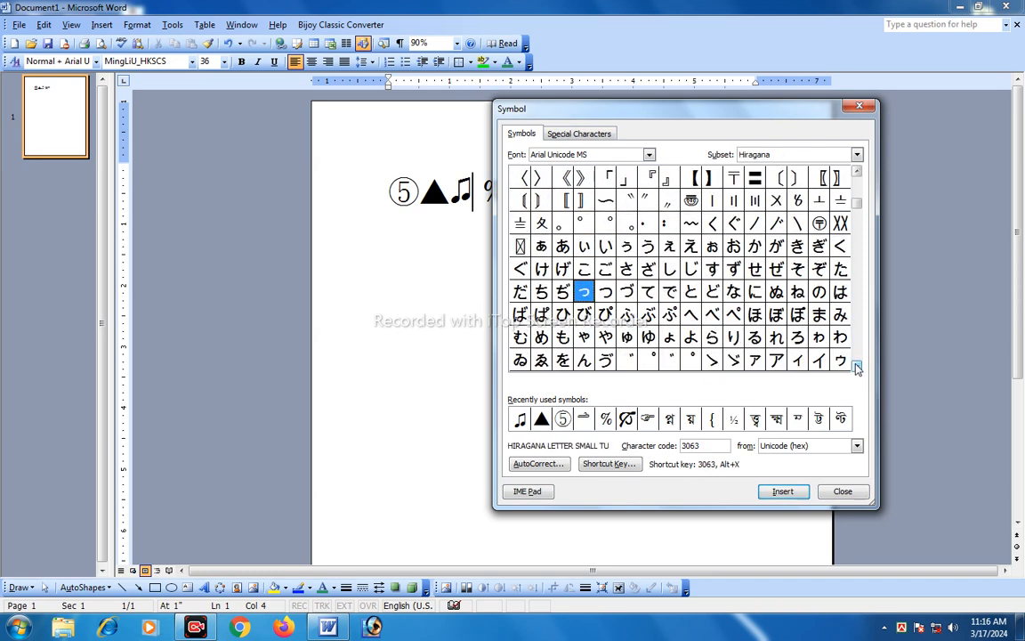
- Switch the symbol font to Baskerville Old Face and examine its characters down to the end of the set
{"action": "left_click", "coordinate": [649, 154]}
{"action": "left_click", "coordinate": [587, 176]}
{"action": "left_click", "coordinate": [690, 313]}
{"action": "left_click", "coordinate": [858, 366]}
{"action": "left_click", "coordinate": [858, 366]}
{"action": "left_click", "coordinate": [858, 365]}
{"action": "left_click", "coordinate": [858, 366]}
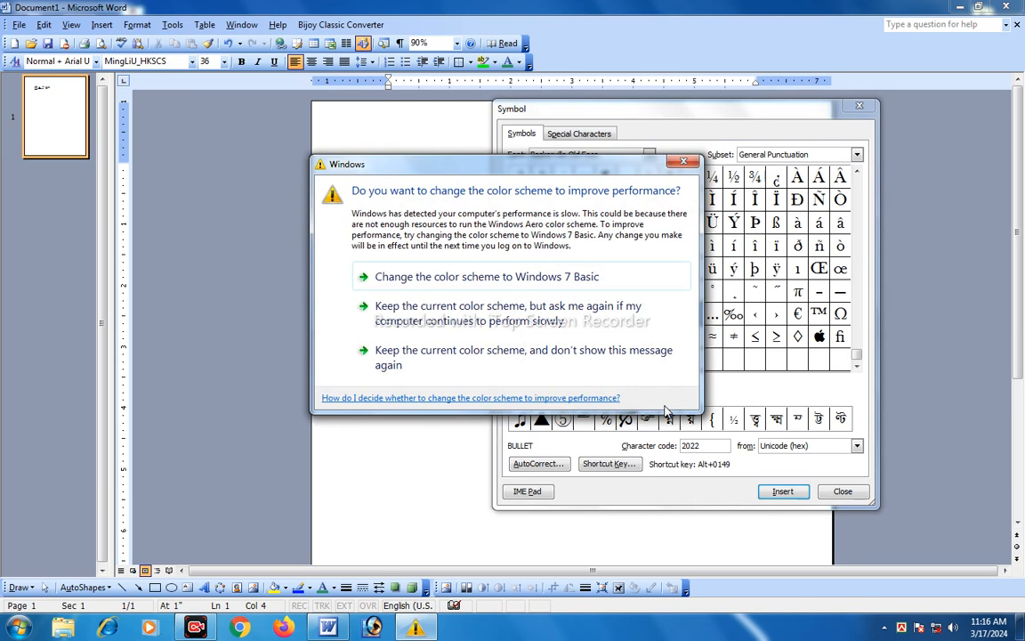
- Dismiss the color scheme prompt and preview the symbol characters of the Agency FB and Aharoni fonts
{"action": "left_click", "coordinate": [683, 161]}
{"action": "left_click", "coordinate": [649, 154]}
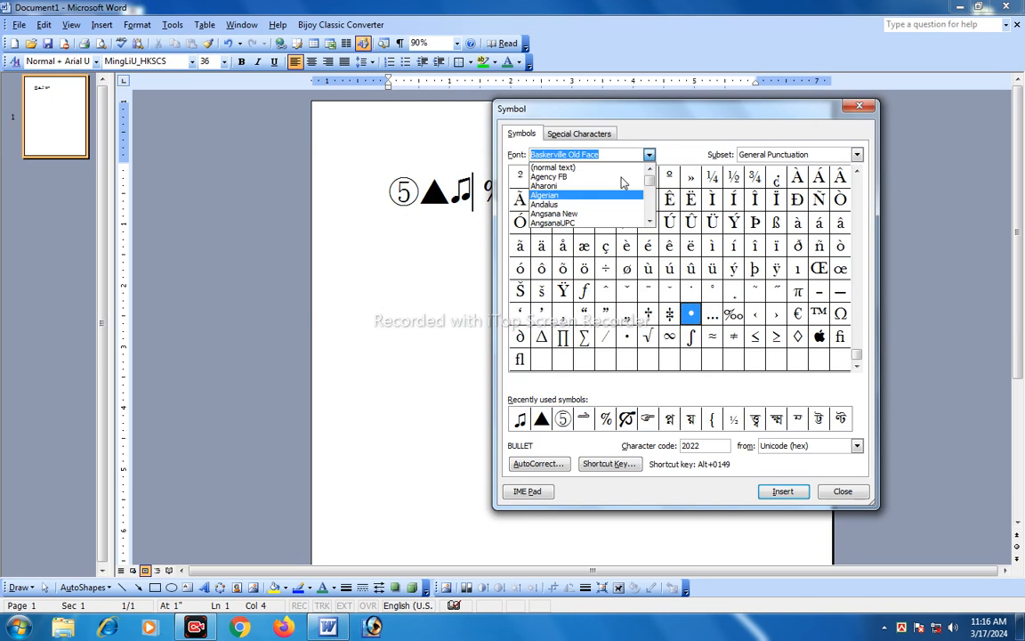
{"action": "scroll", "coordinate": [623, 183], "scroll_direction": "down", "scroll_amount": 4}
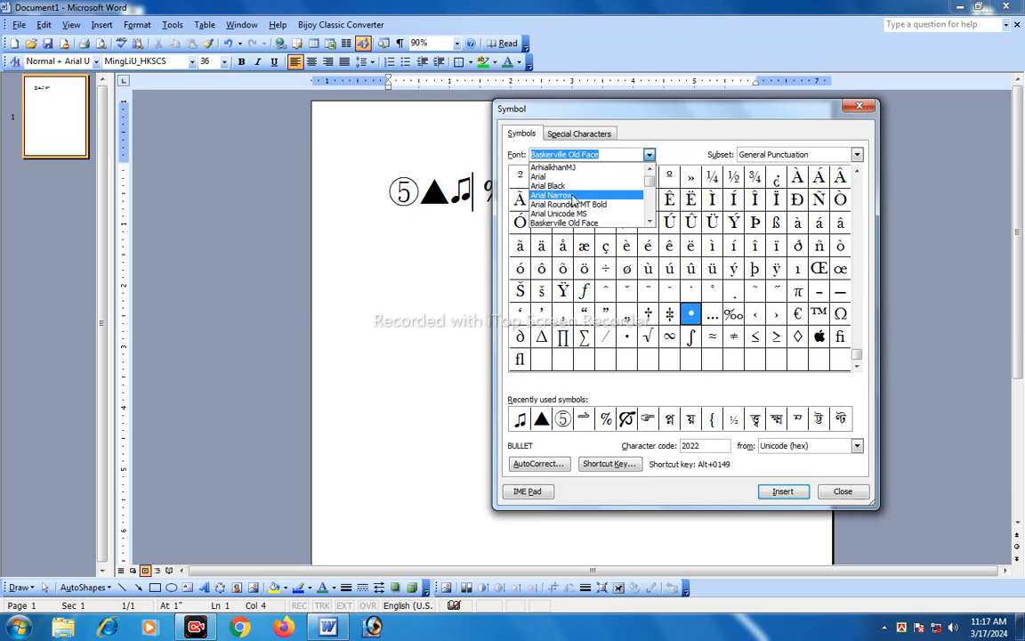
{"action": "scroll", "coordinate": [575, 199], "scroll_direction": "down", "scroll_amount": 1}
{"action": "scroll", "coordinate": [574, 200], "scroll_direction": "up", "scroll_amount": 5}
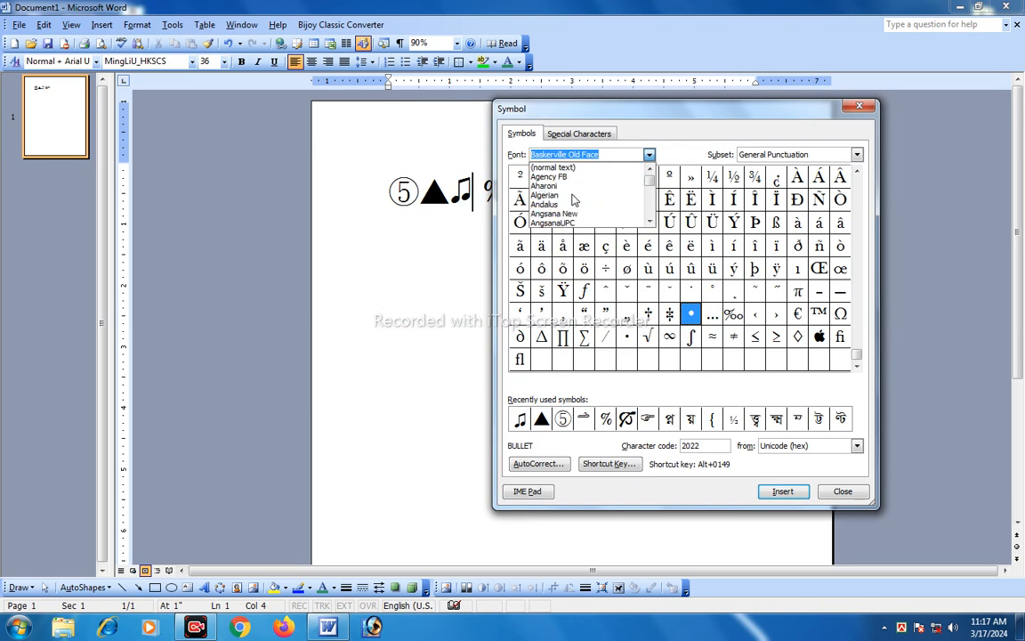
{"action": "left_click", "coordinate": [572, 177]}
{"action": "left_click", "coordinate": [588, 155]}
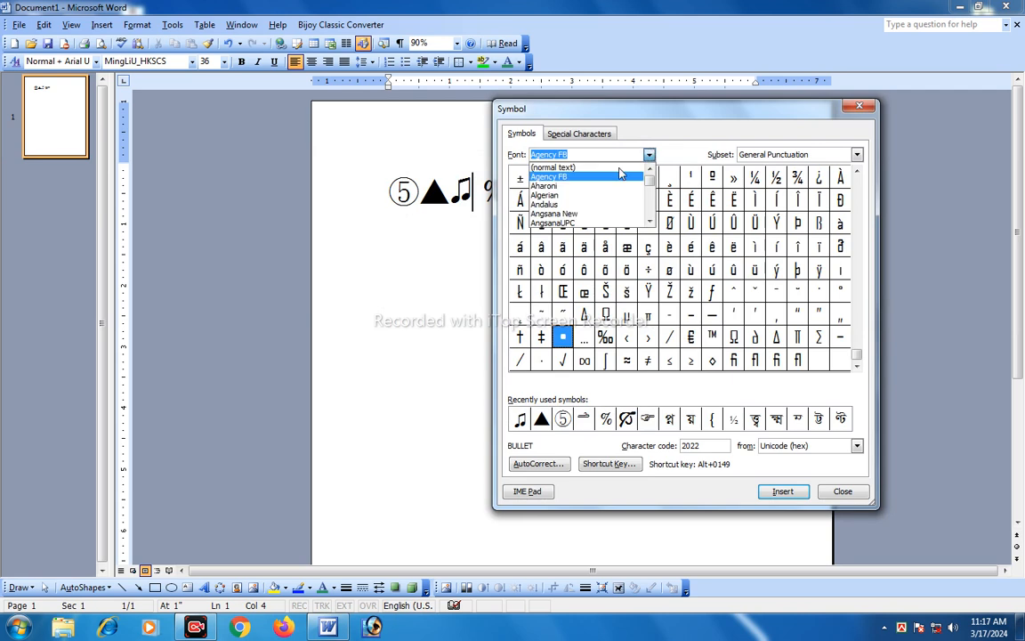
{"action": "left_click", "coordinate": [592, 186]}
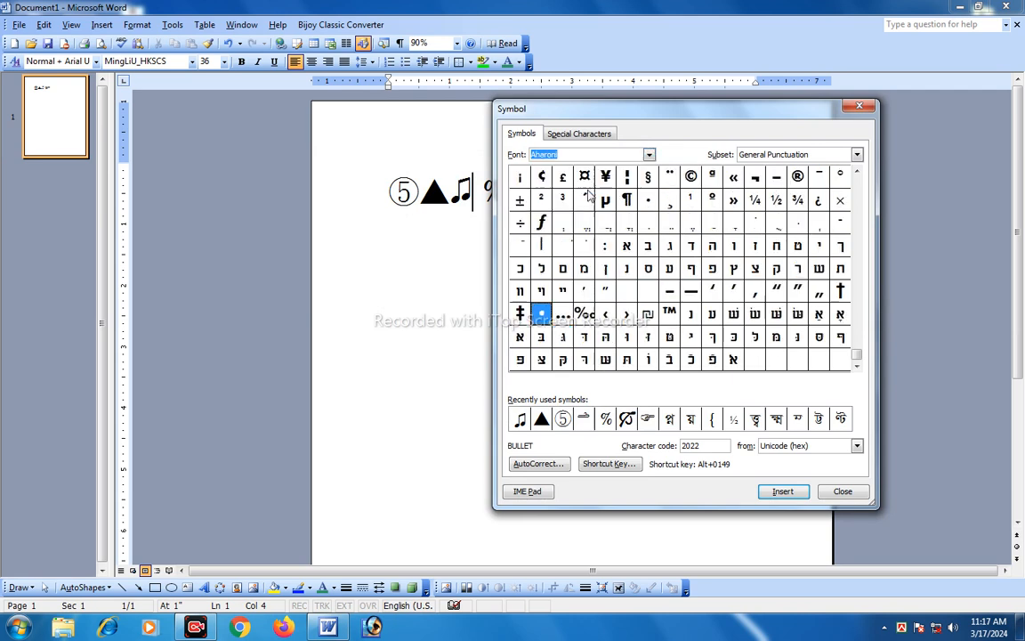
- Switch the symbol font to ArhialkhanMJ, examine its characters and close the Symbol dialog
{"action": "left_click", "coordinate": [650, 156]}
{"action": "scroll", "coordinate": [587, 192], "scroll_direction": "down", "scroll_amount": 1}
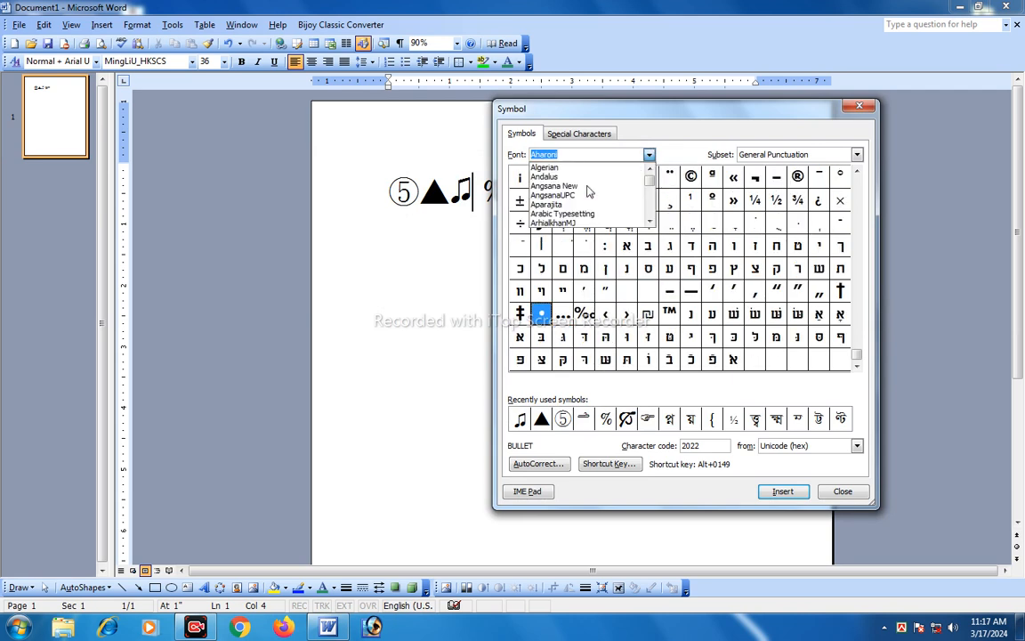
{"action": "scroll", "coordinate": [587, 191], "scroll_direction": "down", "scroll_amount": 1}
{"action": "scroll", "coordinate": [588, 191], "scroll_direction": "down", "scroll_amount": 2}
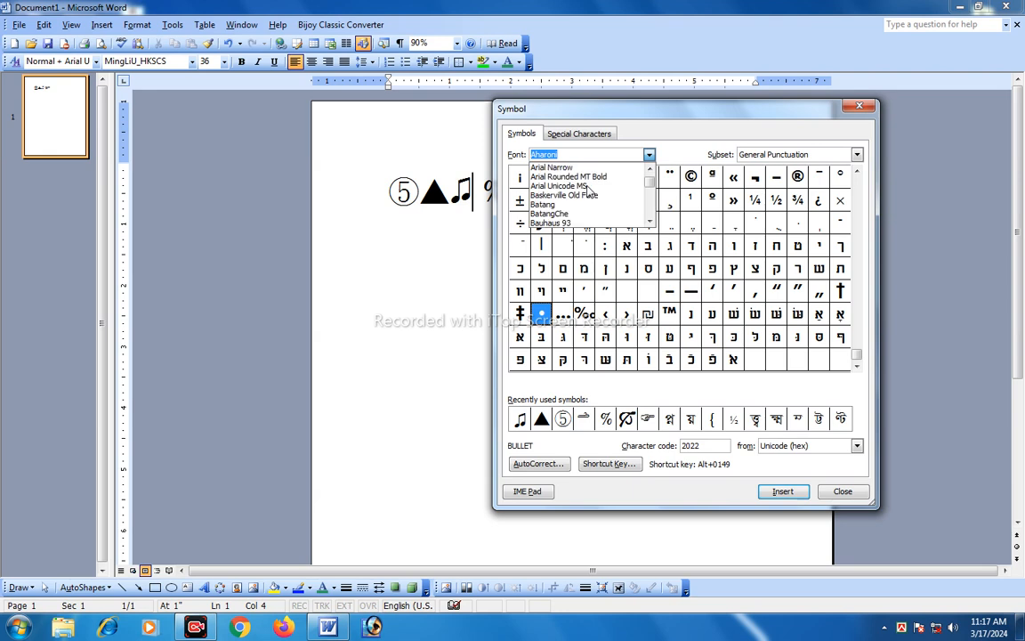
{"action": "scroll", "coordinate": [587, 191], "scroll_direction": "up", "scroll_amount": 1}
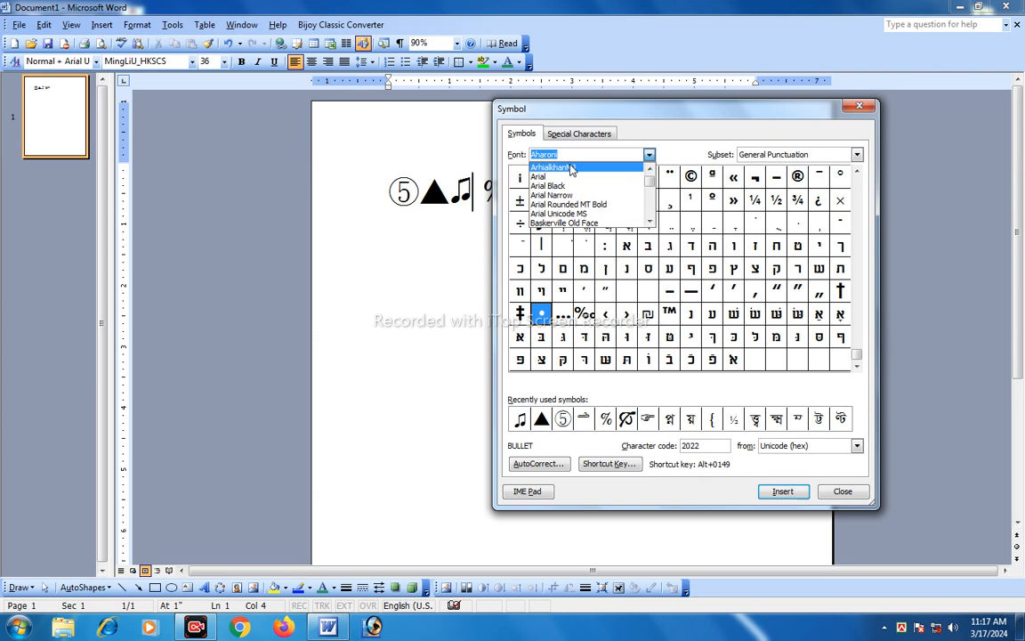
{"action": "left_click", "coordinate": [572, 167]}
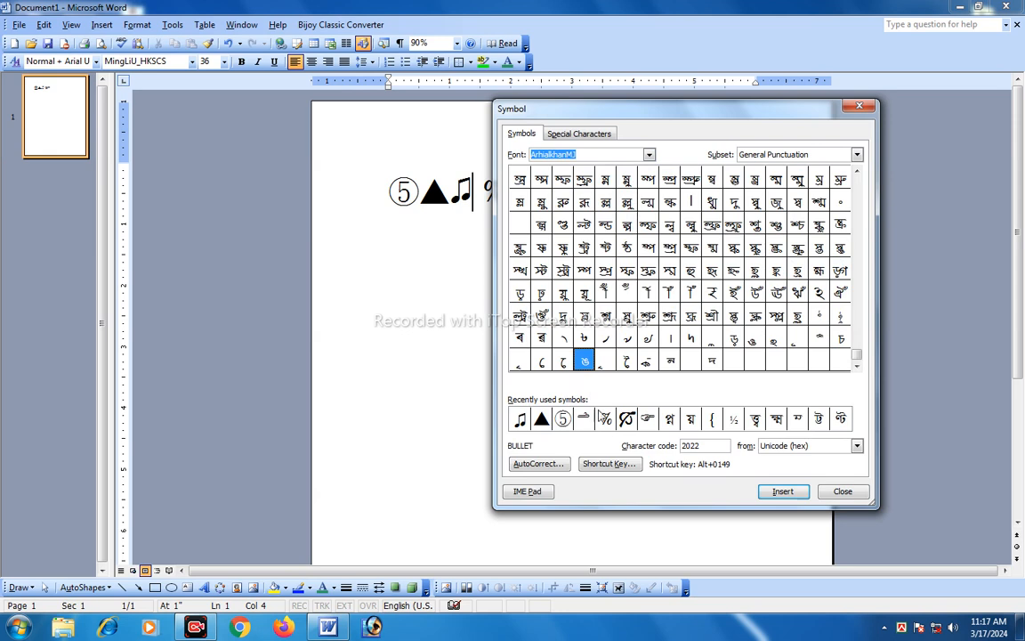
{"action": "left_click", "coordinate": [843, 492]}
- Insert a page break after the last symbol on page 1
{"action": "left_click", "coordinate": [101, 24]}
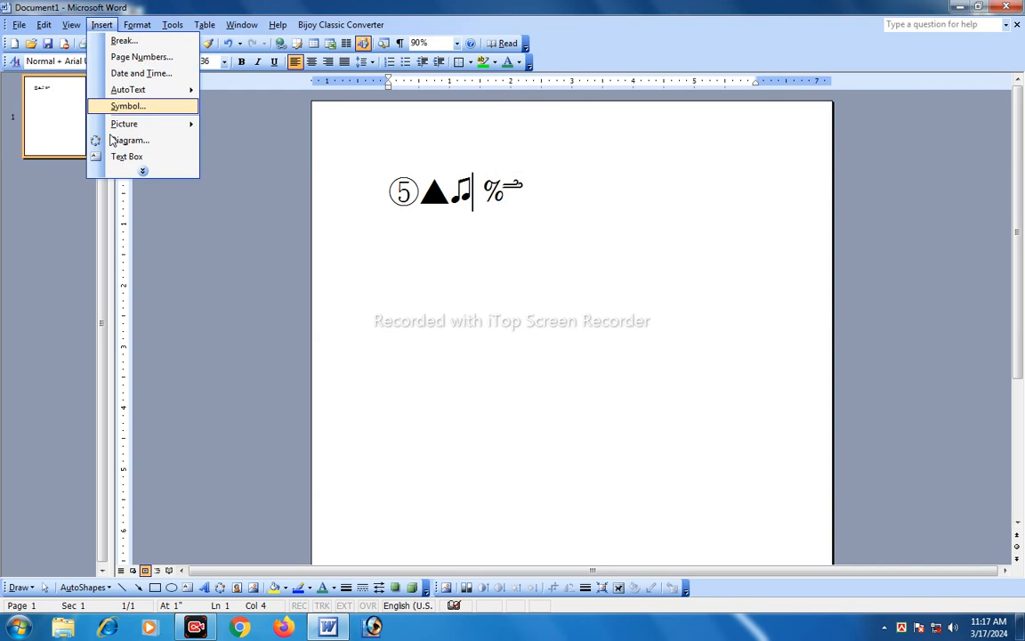
{"action": "left_click", "coordinate": [151, 171]}
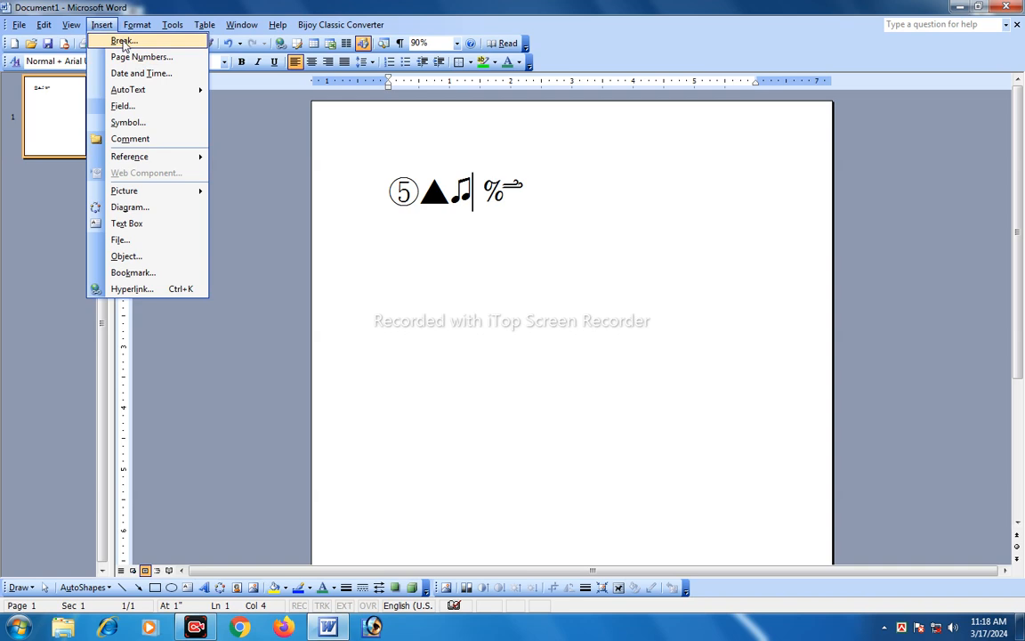
{"action": "scroll", "coordinate": [359, 138], "scroll_direction": "down", "scroll_amount": 5}
{"action": "left_click", "coordinate": [338, 204]}
{"action": "scroll", "coordinate": [366, 197], "scroll_direction": "up", "scroll_amount": 2}
{"action": "key", "text": "ctrl+alt+b"}
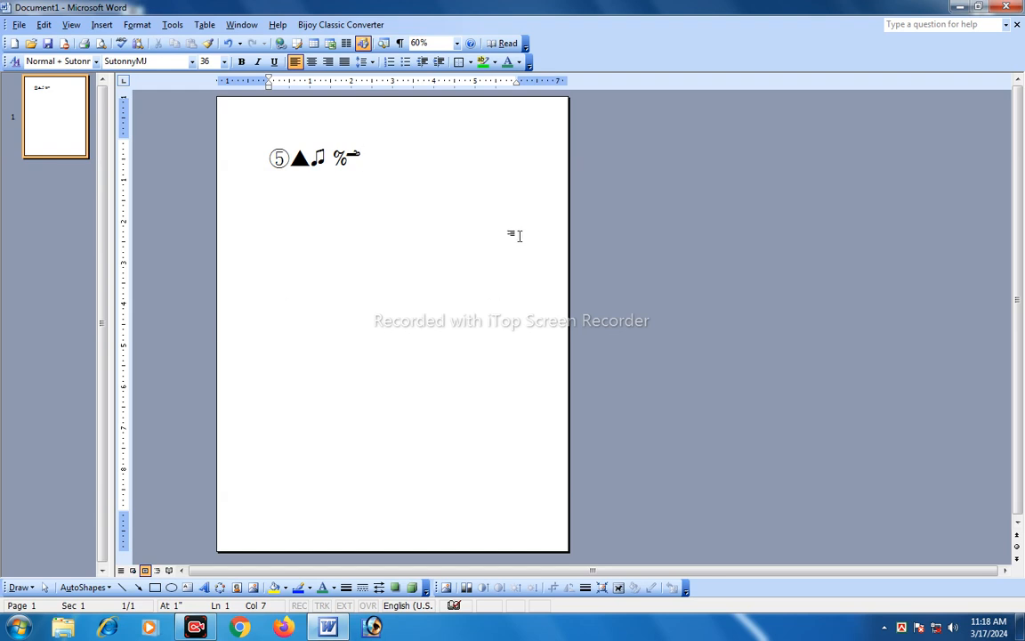
{"action": "left_click", "coordinate": [111, 26]}
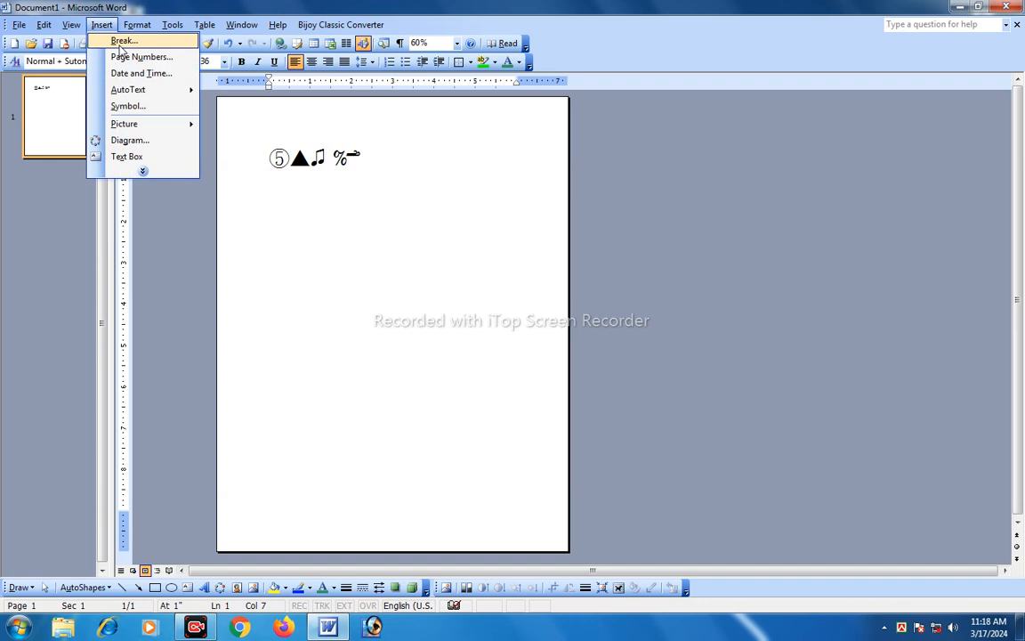
{"action": "left_click", "coordinate": [124, 41]}
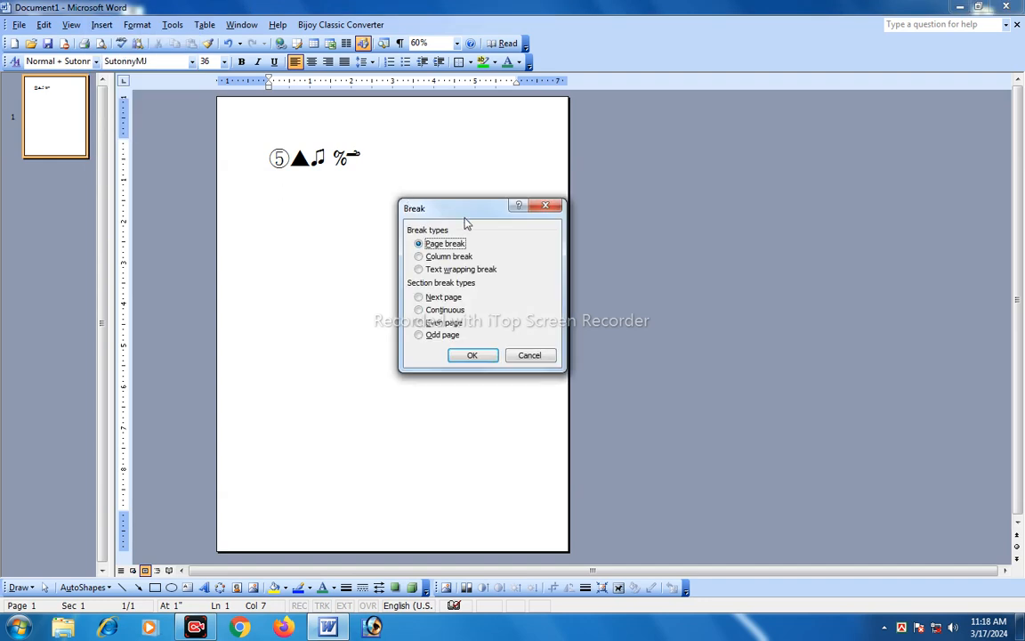
{"action": "left_click_drag", "start_coordinate": [468, 219], "coordinate": [441, 166]}
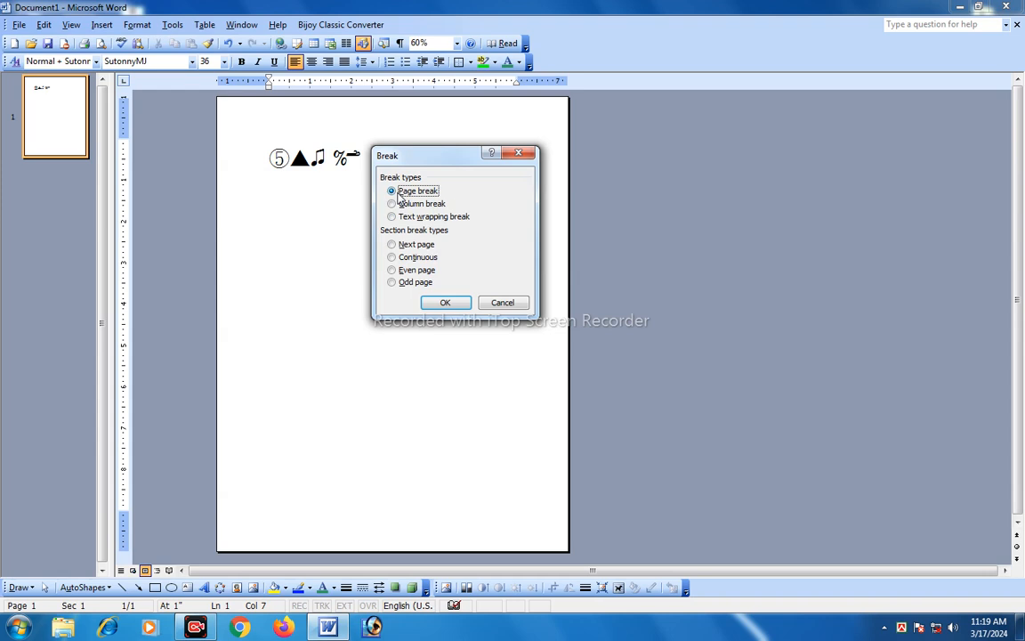
{"action": "left_click", "coordinate": [449, 303]}
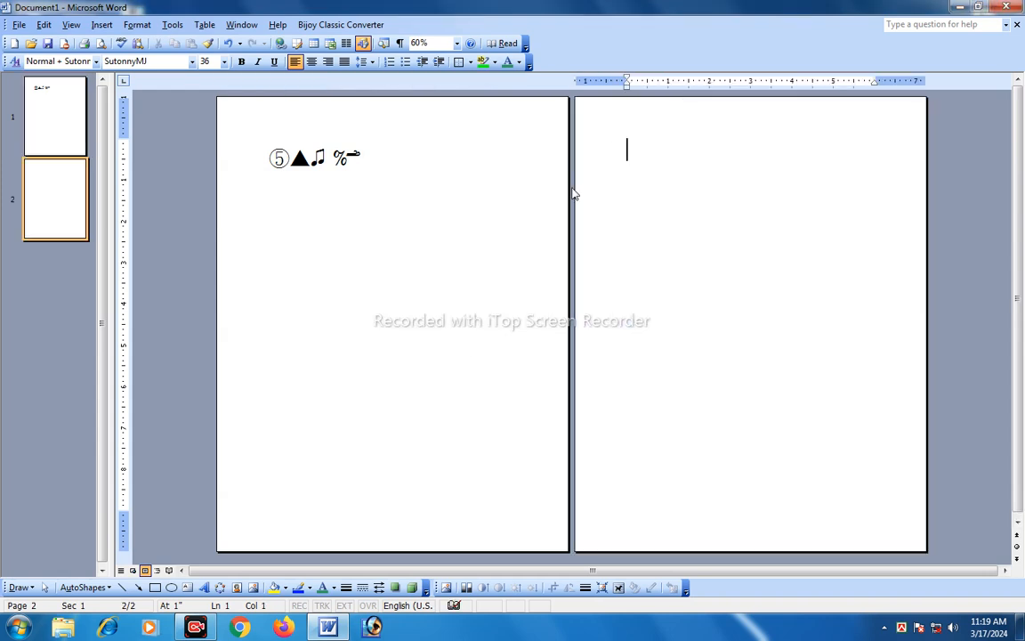
- Add two more page breaks, starting from the end of the symbol line on page 1, and view all the pages together
{"action": "left_click", "coordinate": [382, 160]}
{"action": "key", "text": "Return"}
{"action": "left_click", "coordinate": [378, 158]}
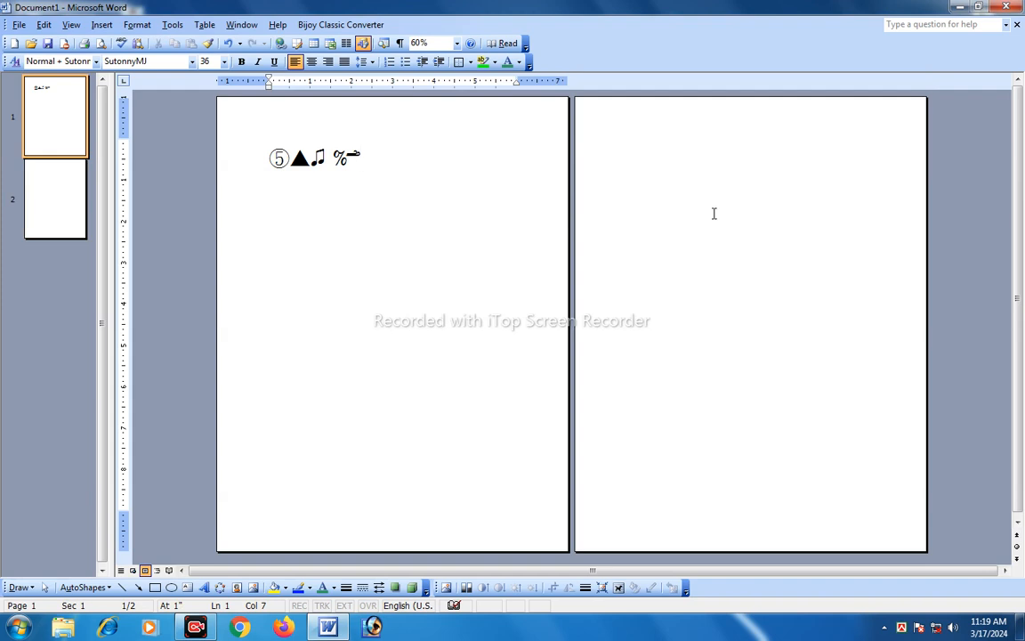
{"action": "key", "text": "ctrl+Return"}
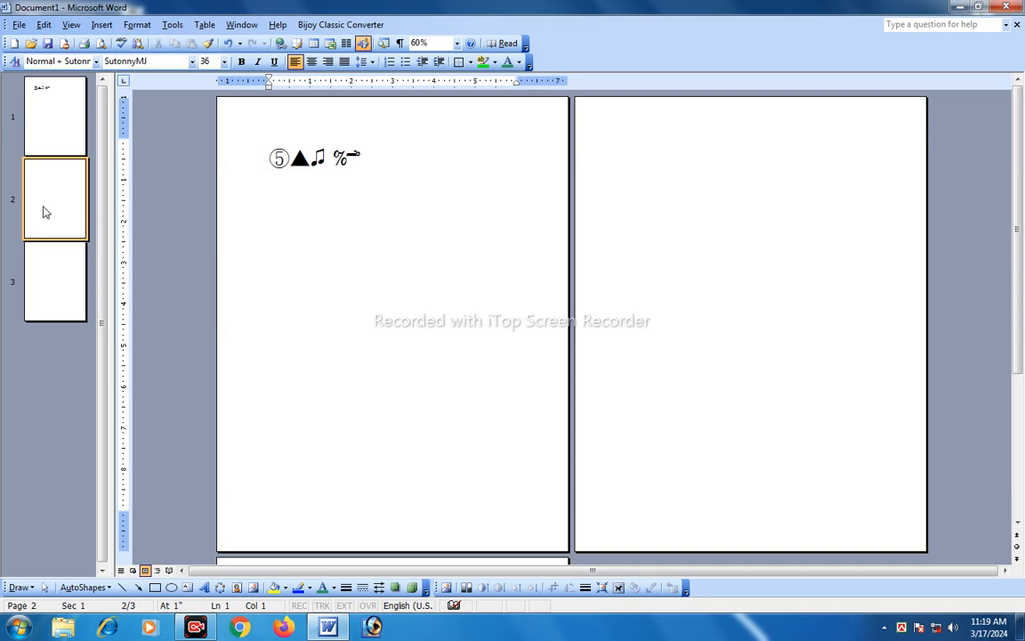
{"action": "key", "text": "ctrl+Return"}
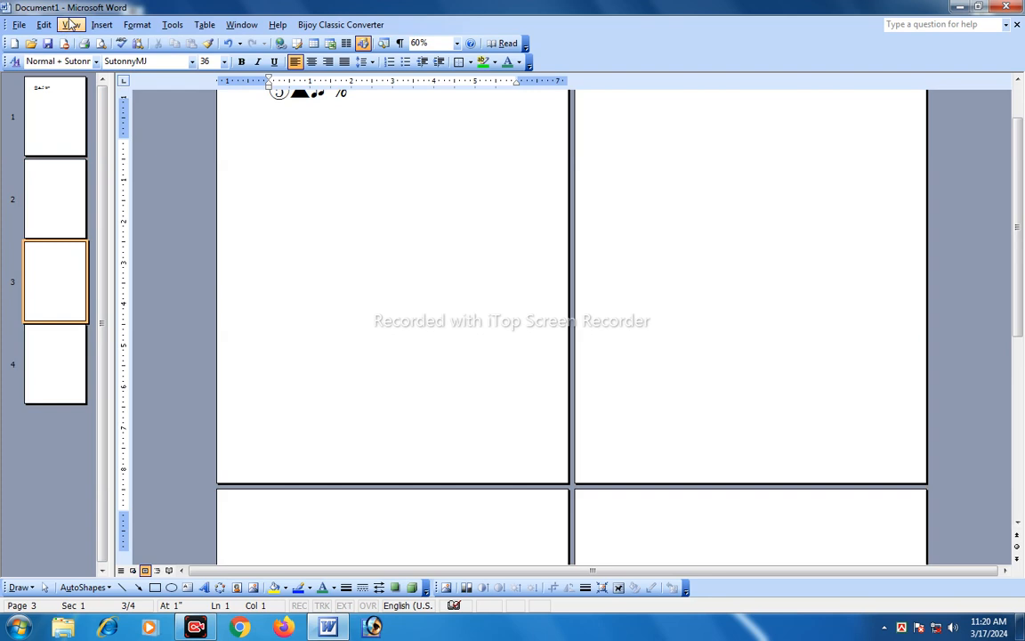
{"action": "scroll", "coordinate": [69, 19], "scroll_direction": "down", "scroll_amount": 5}
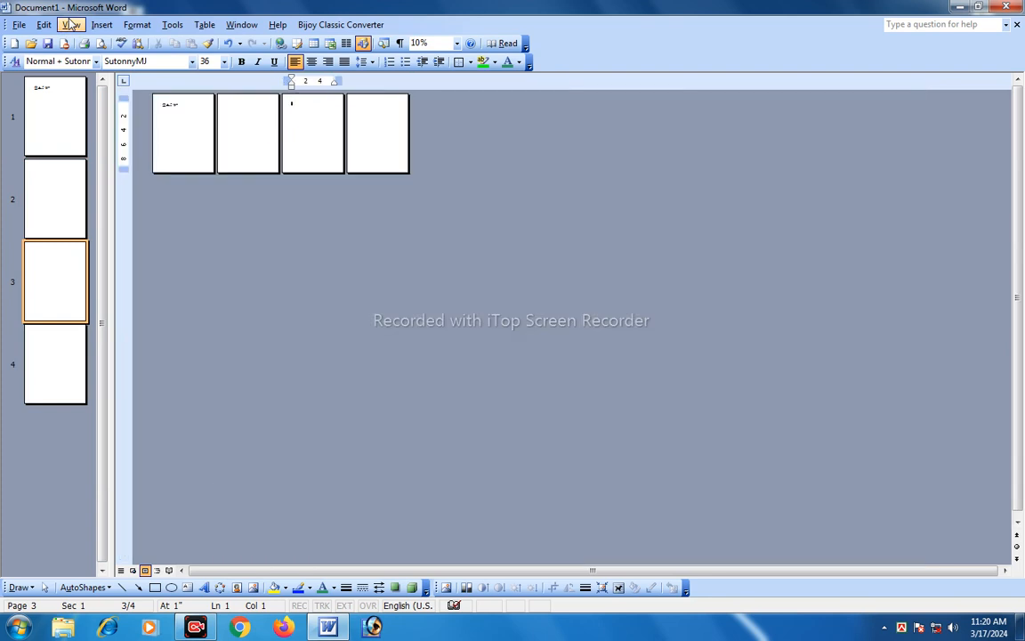
{"action": "scroll", "coordinate": [70, 24], "scroll_direction": "up", "scroll_amount": 4}
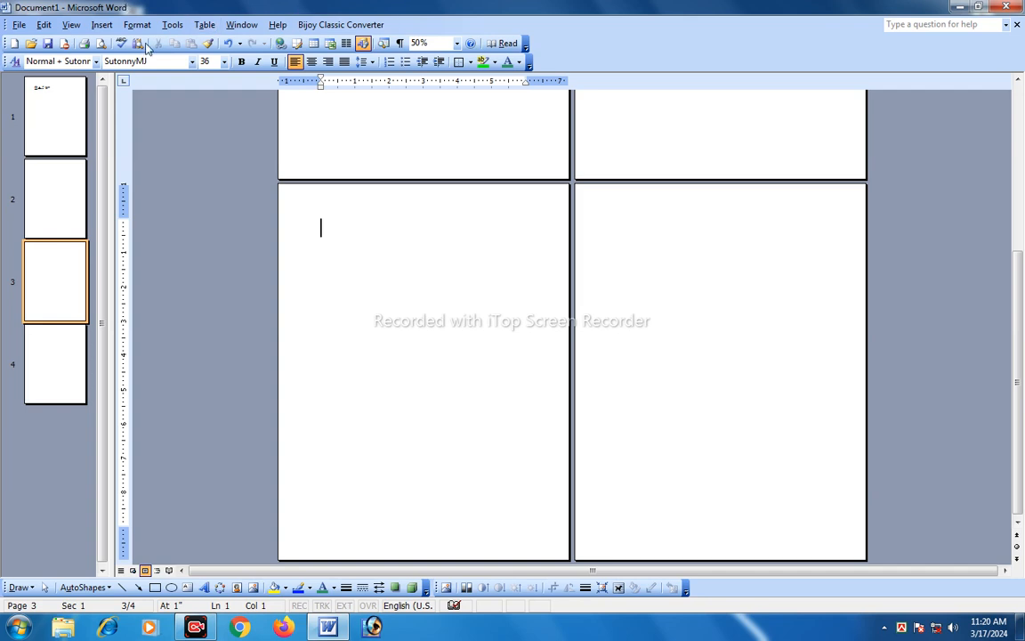
- Open the page number settings and set the position to Bottom of page (Footer)
{"action": "left_click", "coordinate": [100, 25]}
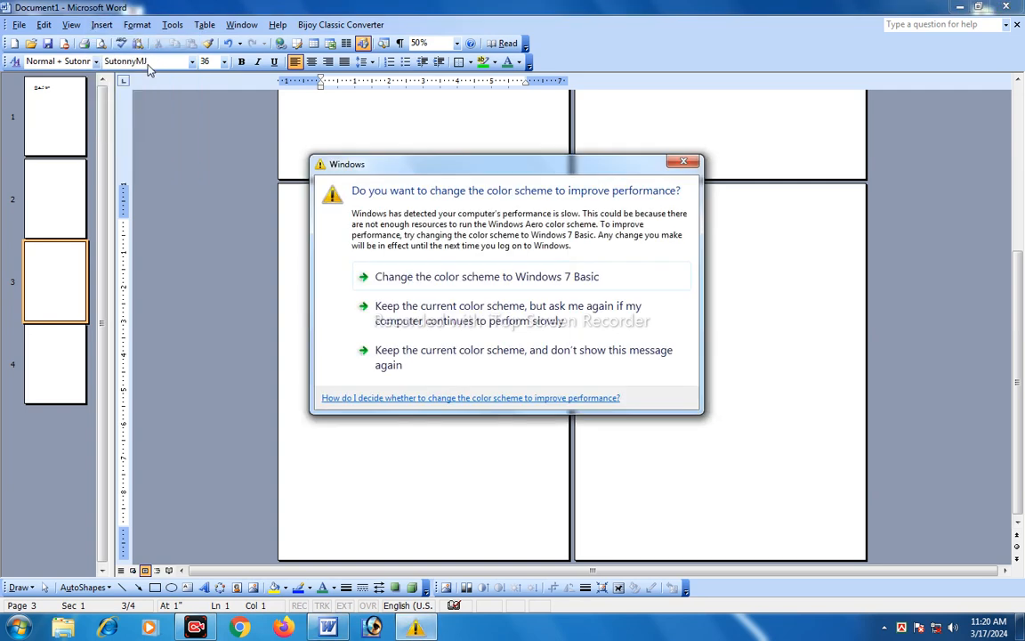
{"action": "left_click", "coordinate": [684, 161]}
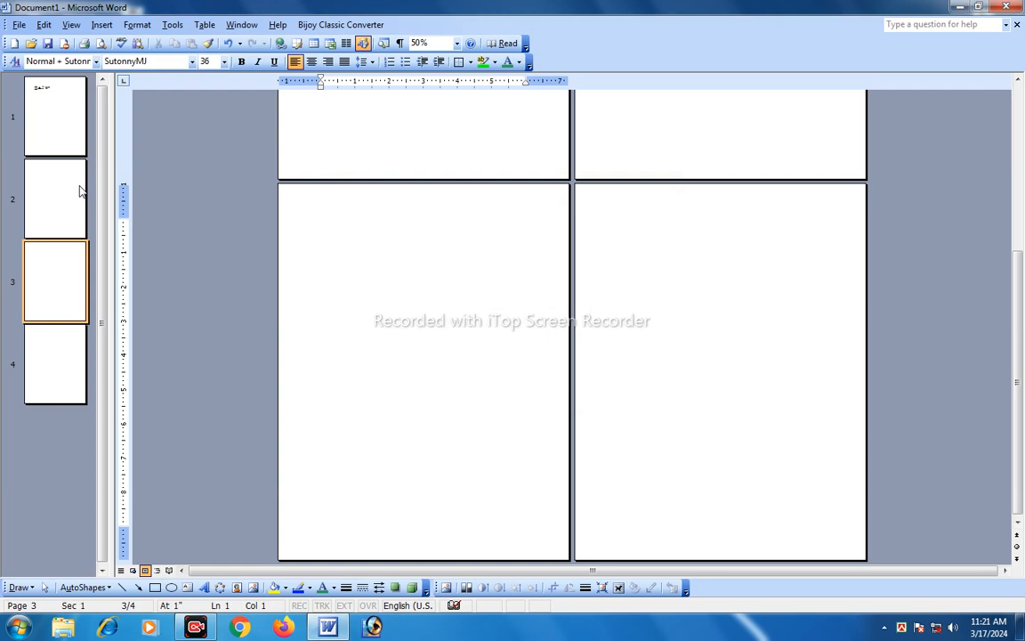
{"action": "left_click", "coordinate": [72, 25]}
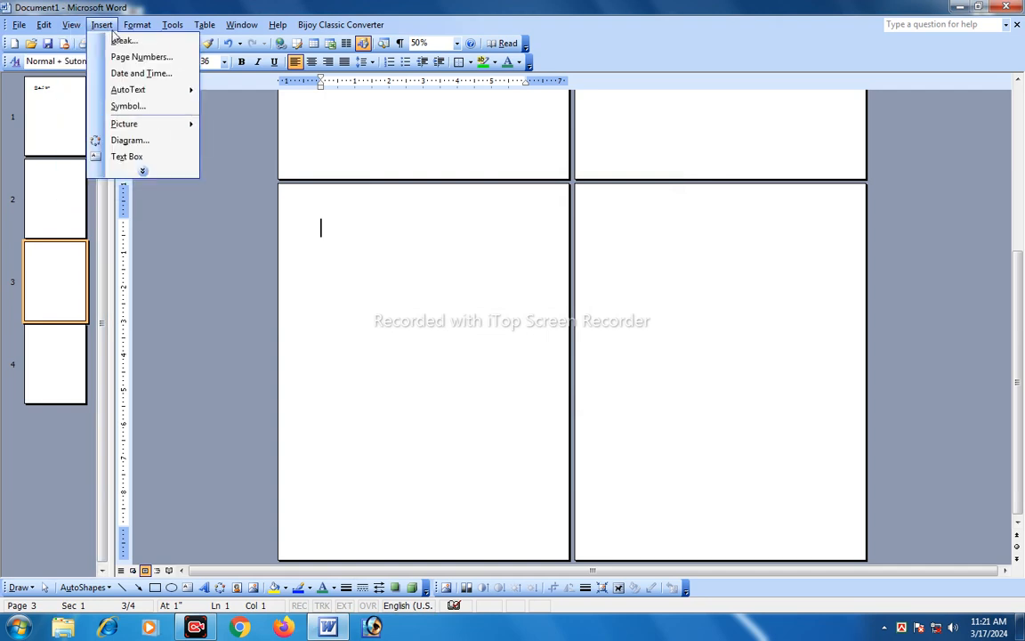
{"action": "left_click", "coordinate": [130, 57]}
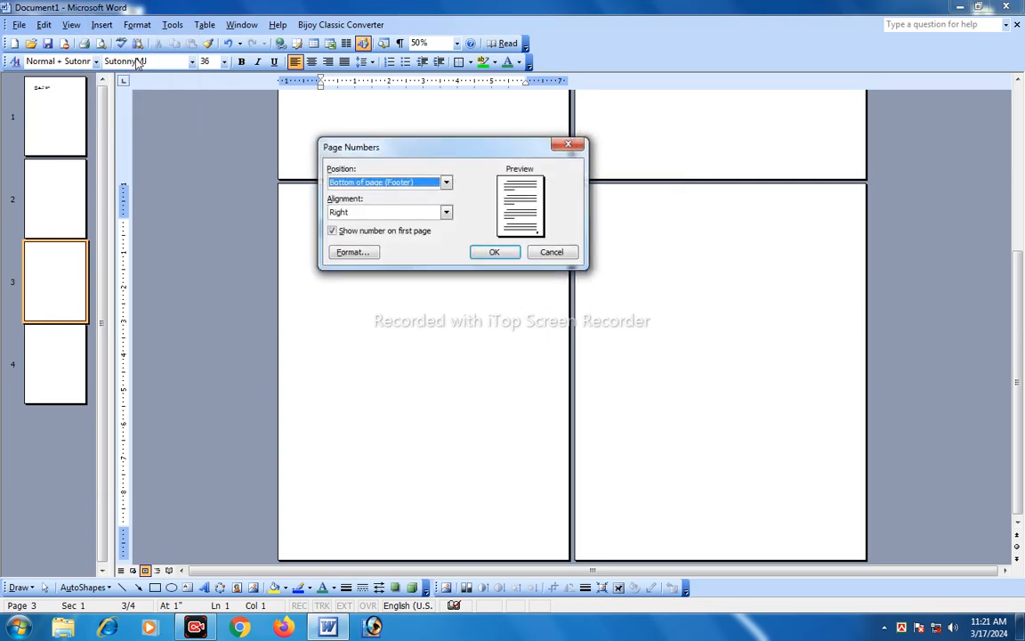
{"action": "left_click_drag", "start_coordinate": [449, 155], "coordinate": [433, 188]}
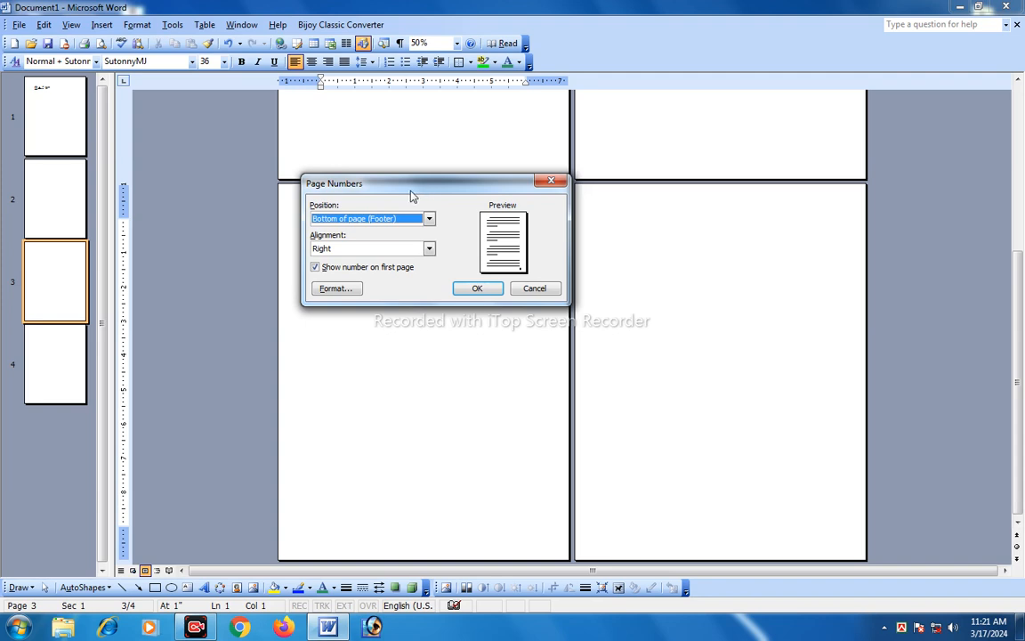
{"action": "left_click_drag", "start_coordinate": [413, 193], "coordinate": [511, 192]}
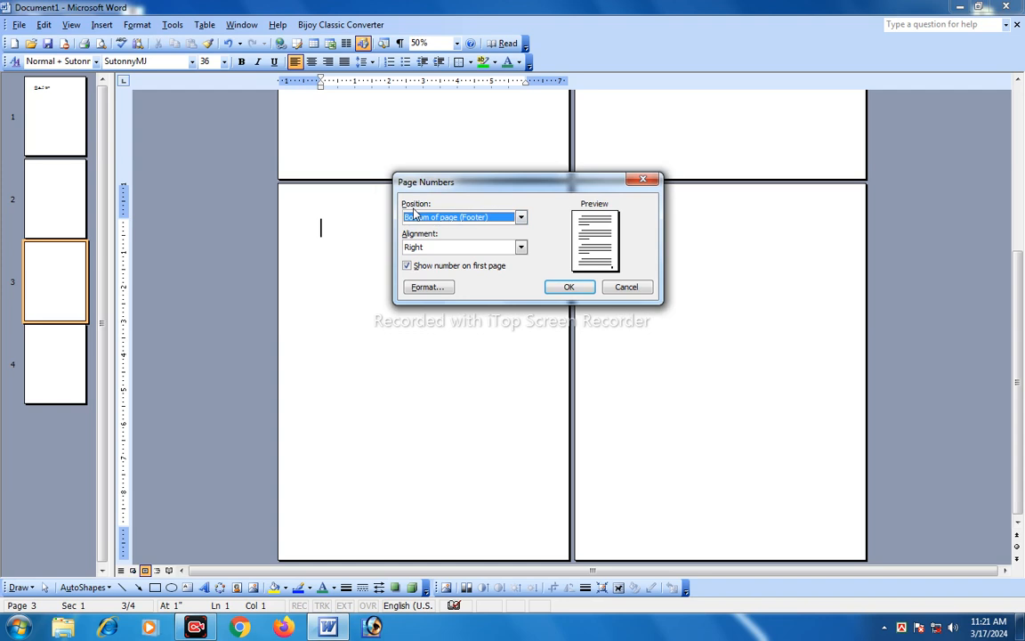
{"action": "left_click", "coordinate": [522, 218]}
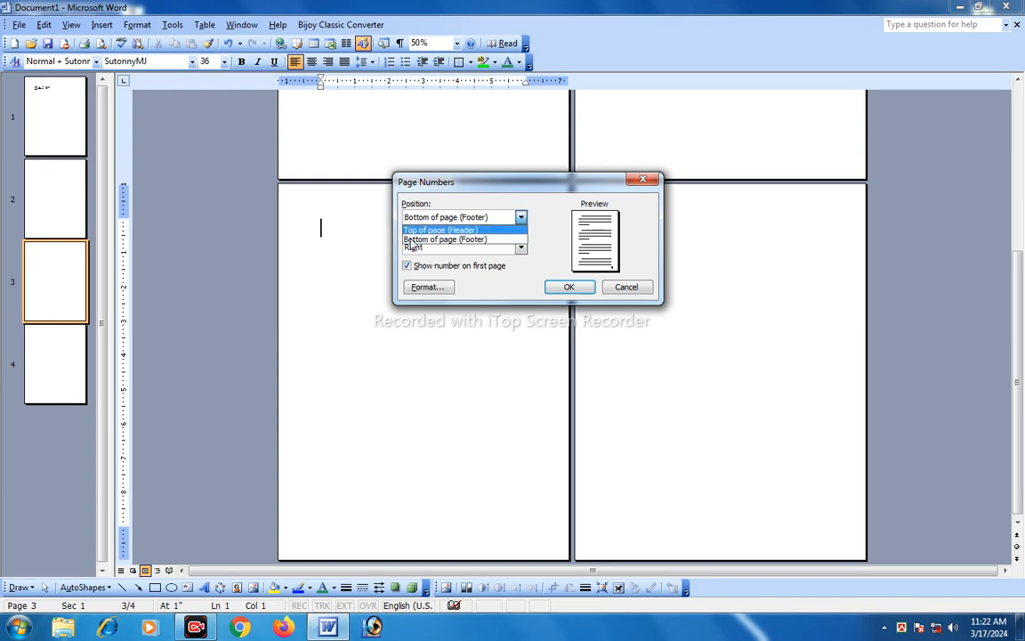
{"action": "left_click", "coordinate": [413, 240]}
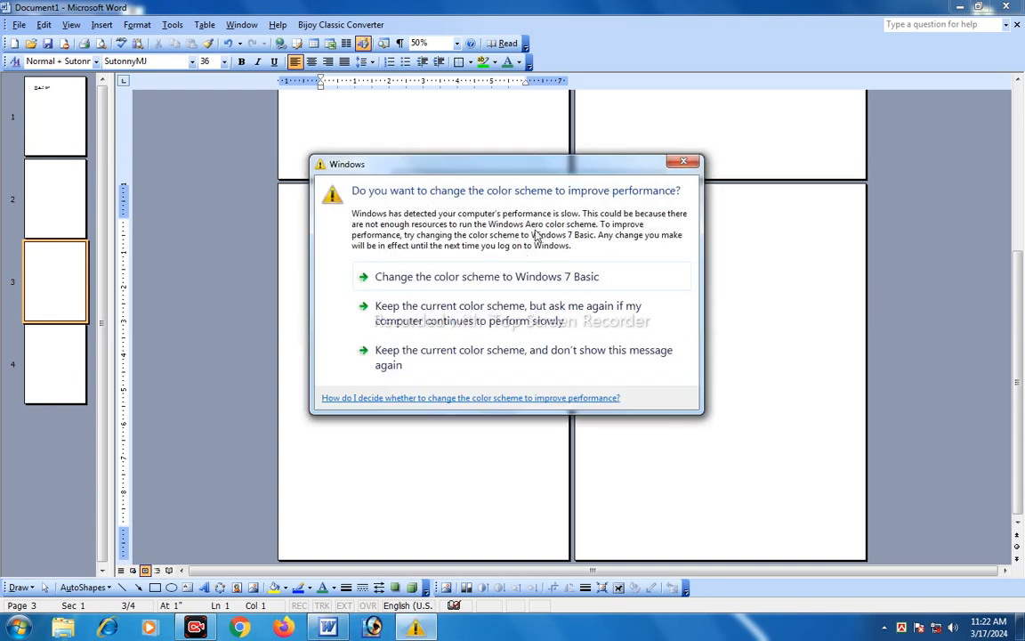
- Set the page number alignment to Right and insert the numbers, keeping the number shown on the first page
{"action": "left_click", "coordinate": [688, 162]}
{"action": "left_click", "coordinate": [518, 247]}
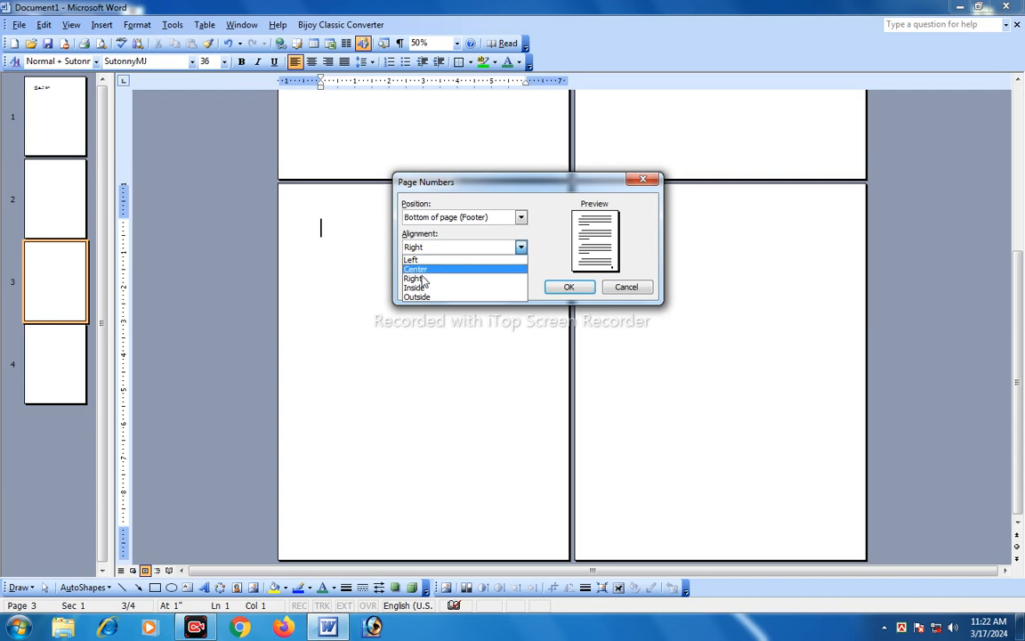
{"action": "left_click", "coordinate": [413, 278]}
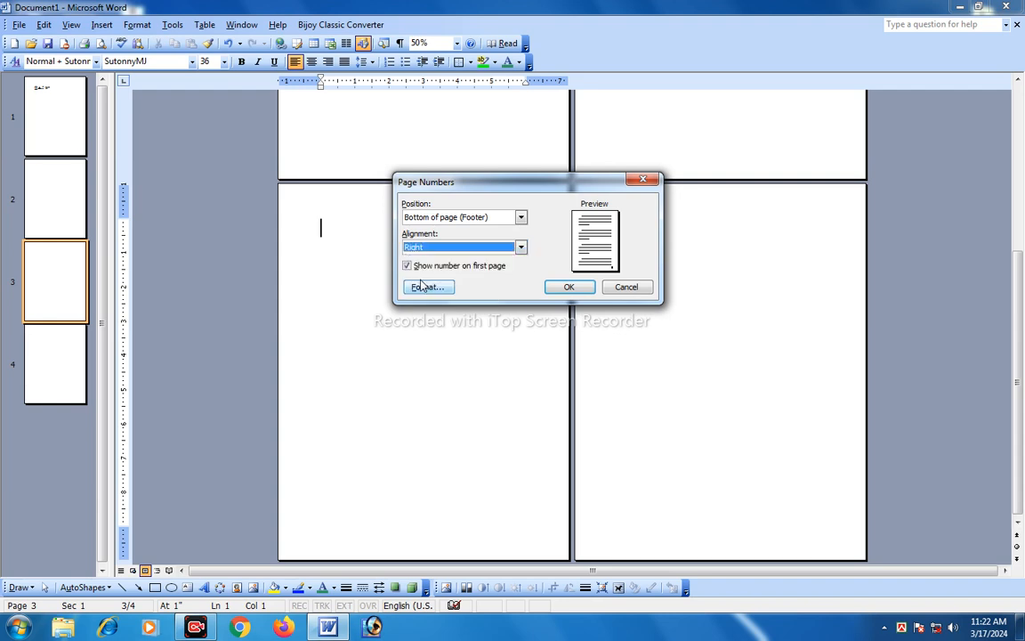
{"action": "left_click", "coordinate": [569, 287]}
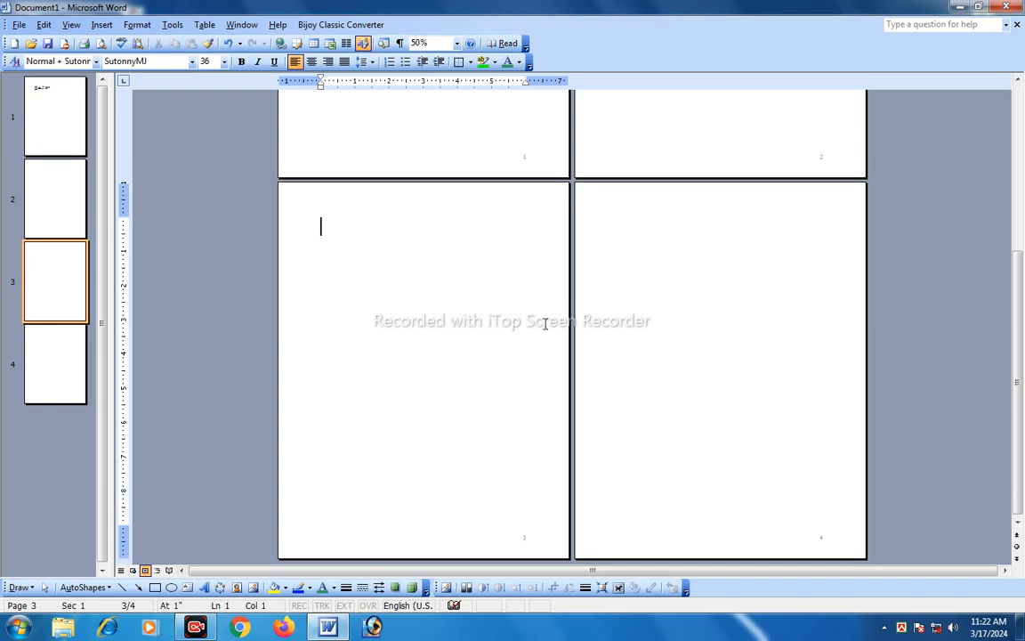
- Examine the page numbers in the footers of page 4 and page 1 at 130% zoom
{"action": "scroll", "coordinate": [522, 347], "scroll_direction": "up", "scroll_amount": 8}
{"action": "scroll", "coordinate": [522, 347], "scroll_direction": "down", "scroll_amount": 10}
{"action": "scroll", "coordinate": [861, 312], "scroll_direction": "down", "scroll_amount": 5}
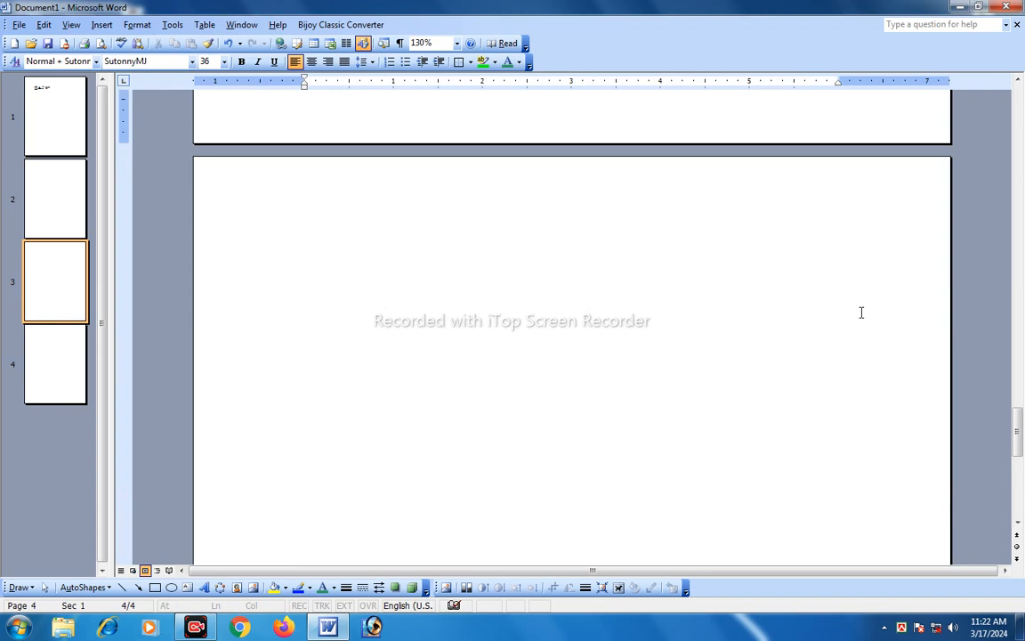
{"action": "scroll", "coordinate": [868, 250], "scroll_direction": "up", "scroll_amount": 2}
{"action": "scroll", "coordinate": [830, 206], "scroll_direction": "down", "scroll_amount": 2}
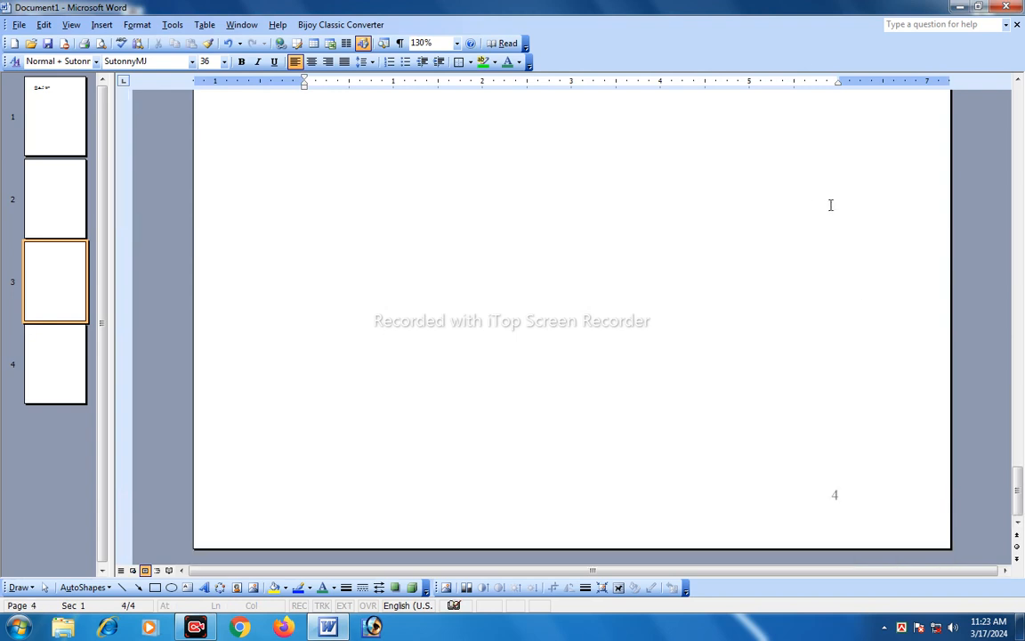
{"action": "left_click", "coordinate": [51, 127]}
{"action": "scroll", "coordinate": [719, 347], "scroll_direction": "down", "scroll_amount": 10}
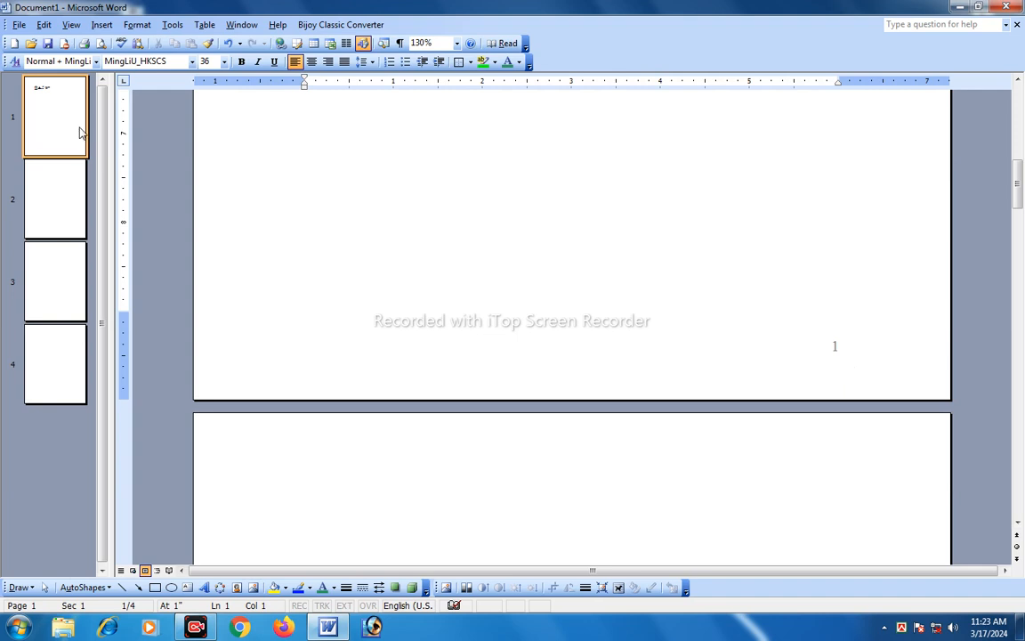
- Open the header and footer for editing and insert the "Confidential, Page #, Date" AutoText entry at the page number in page 1's footer
{"action": "left_click", "coordinate": [71, 24]}
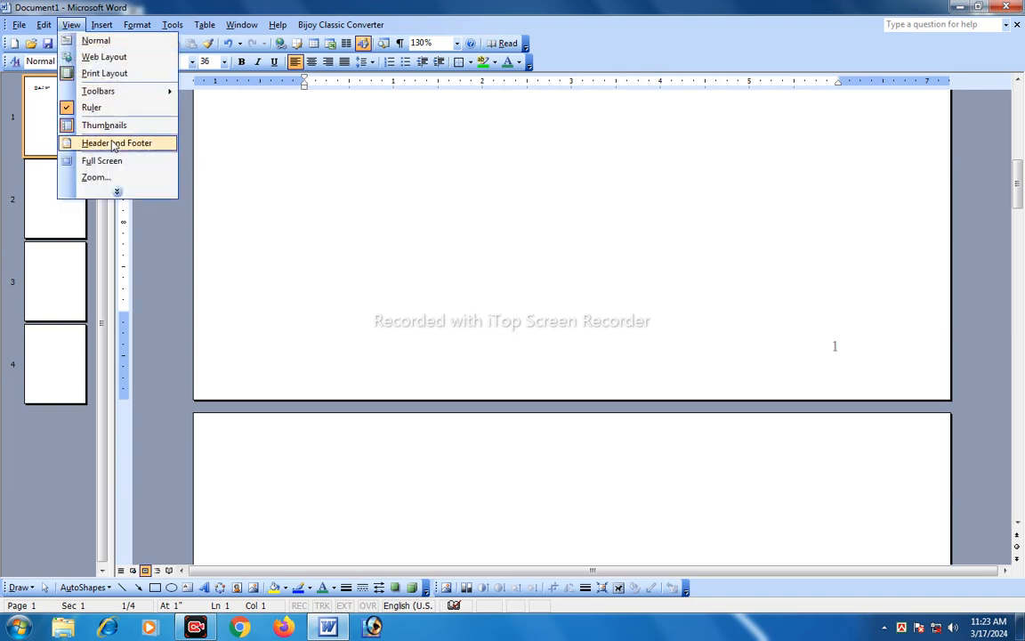
{"action": "left_click", "coordinate": [103, 143]}
{"action": "scroll", "coordinate": [327, 208], "scroll_direction": "down", "scroll_amount": 10}
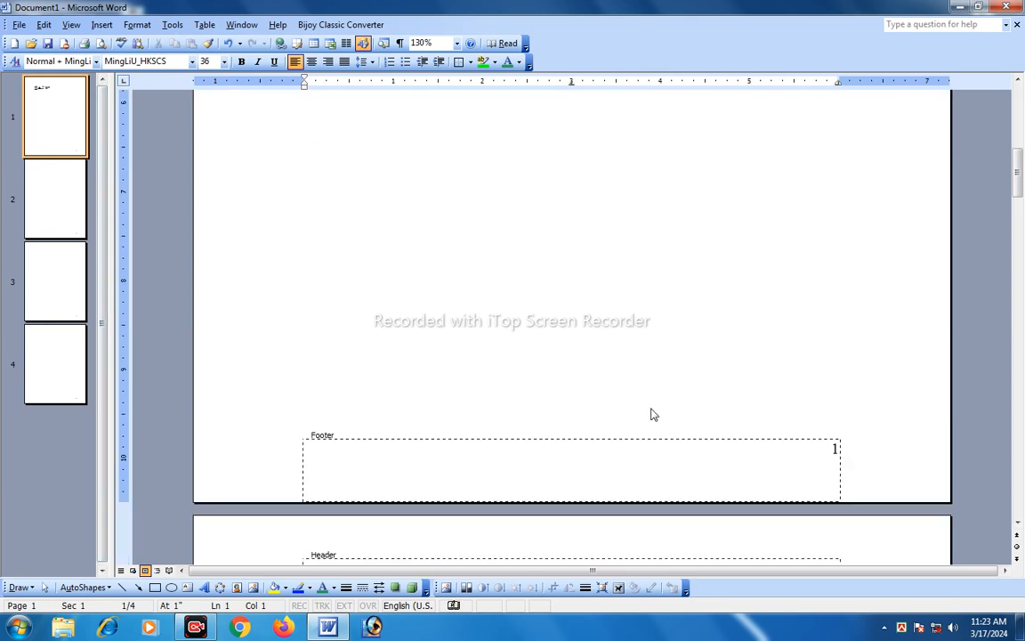
{"action": "left_click", "coordinate": [835, 448]}
{"action": "left_click", "coordinate": [105, 25]}
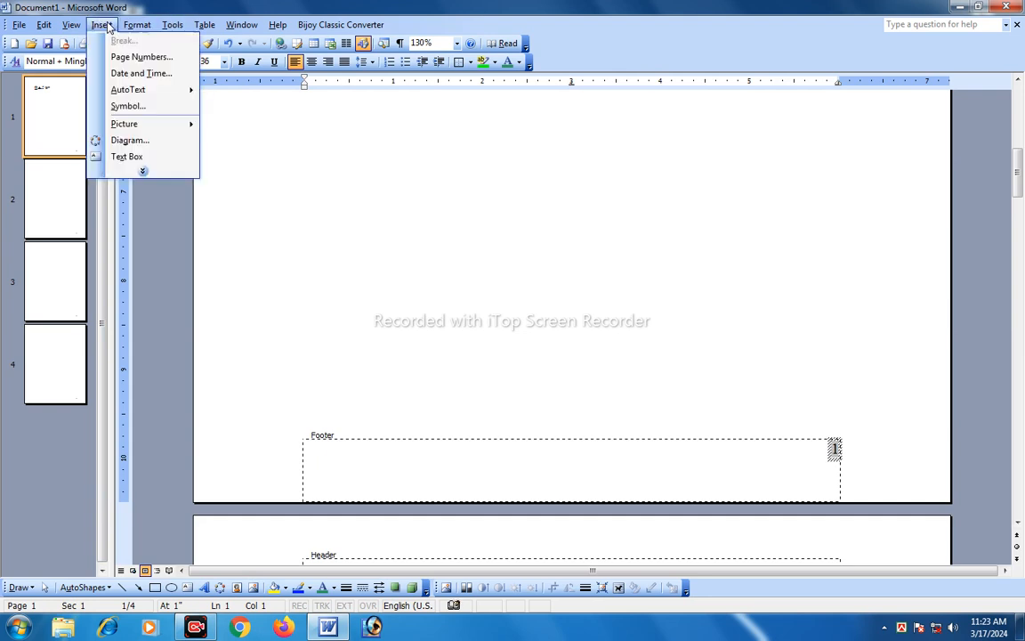
{"action": "mouse_move", "coordinate": [134, 93]}
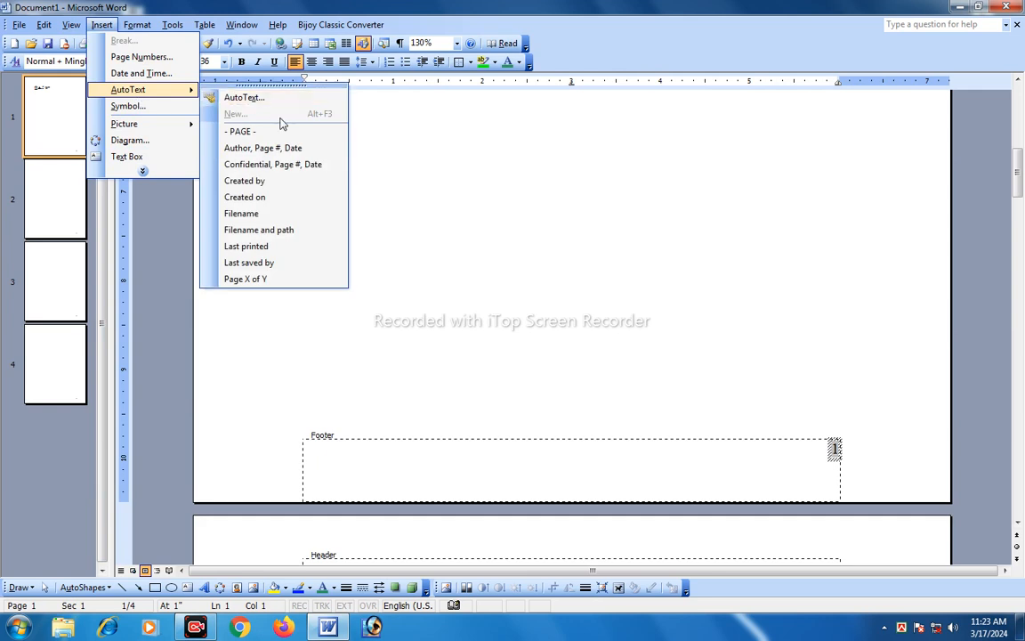
{"action": "left_click", "coordinate": [283, 175]}
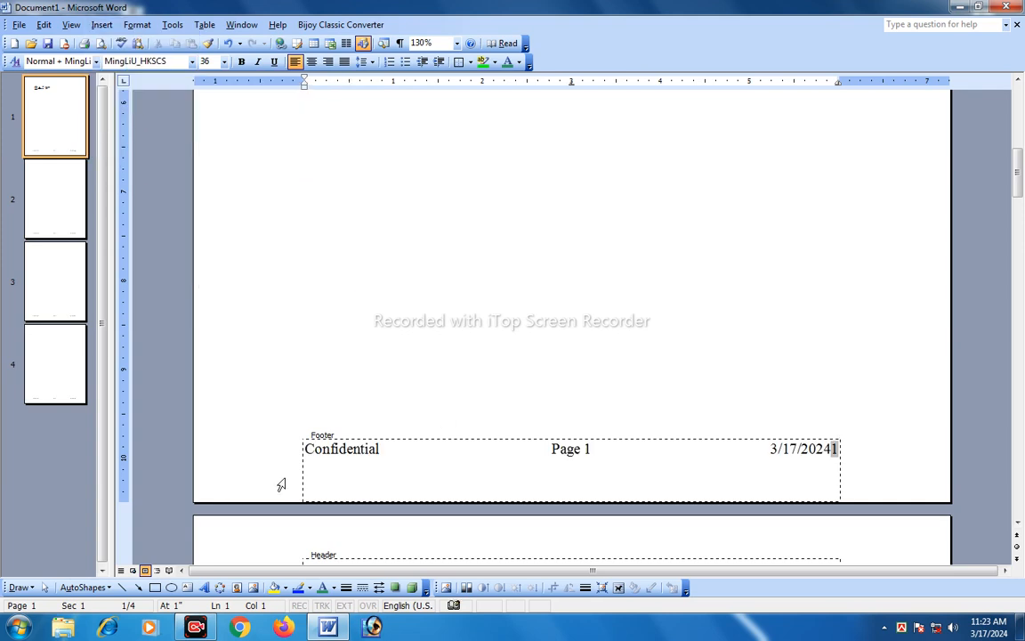
- Check the Confidential text, page number and date in page 1's footer, and return to the body text
{"action": "left_click", "coordinate": [389, 453]}
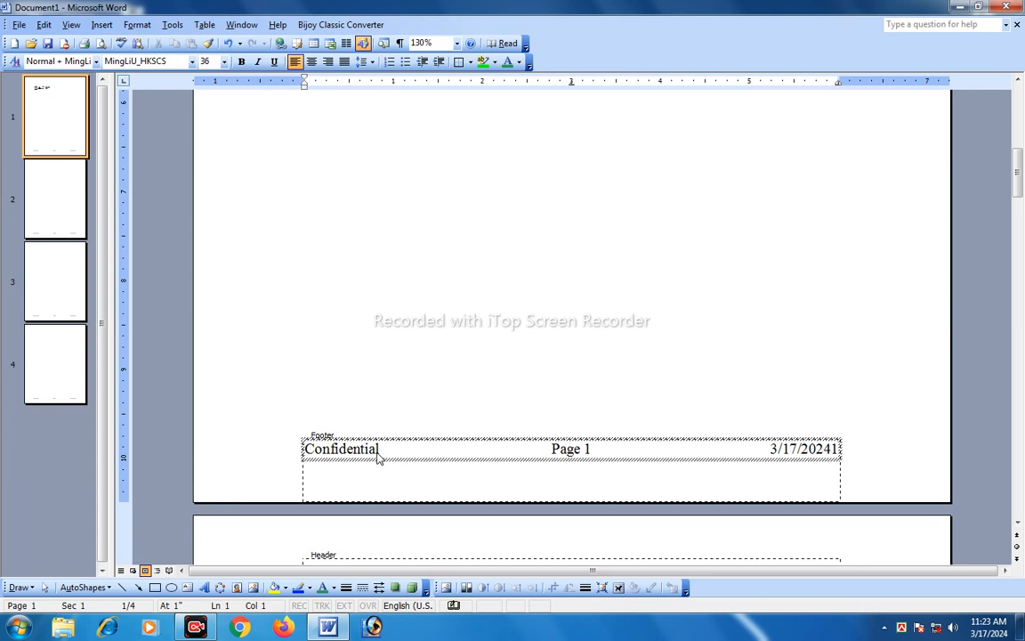
{"action": "left_click_drag", "start_coordinate": [373, 451], "coordinate": [286, 453]}
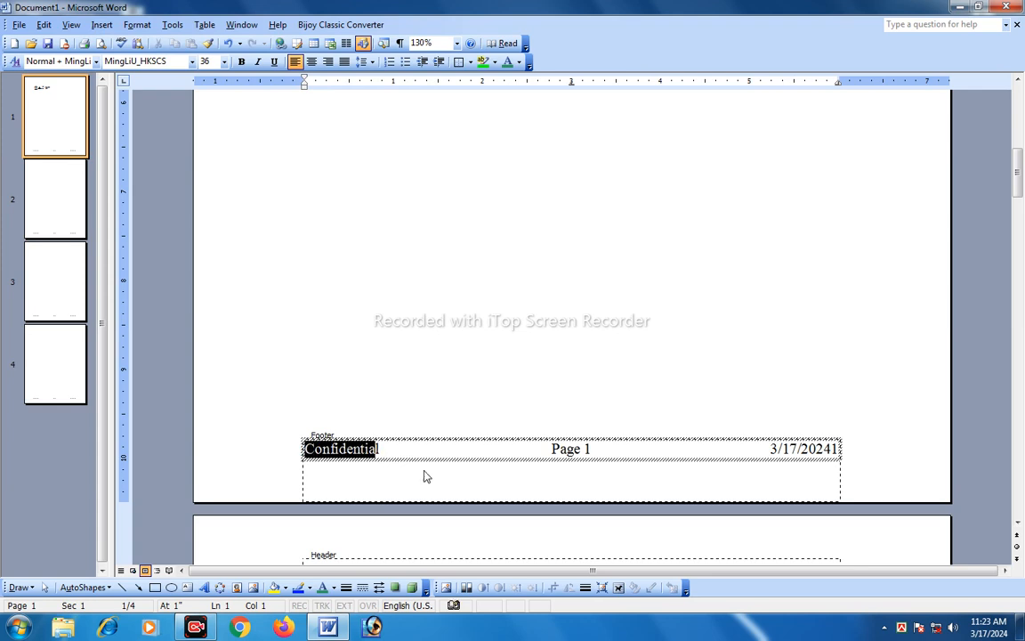
{"action": "left_click_drag", "start_coordinate": [549, 450], "coordinate": [598, 459]}
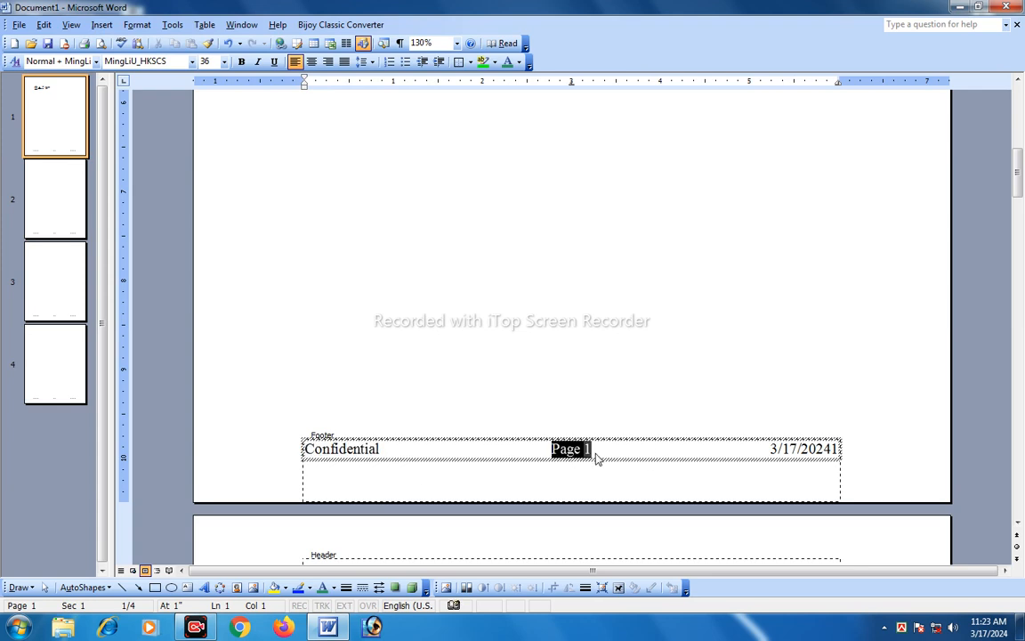
{"action": "left_click", "coordinate": [774, 454]}
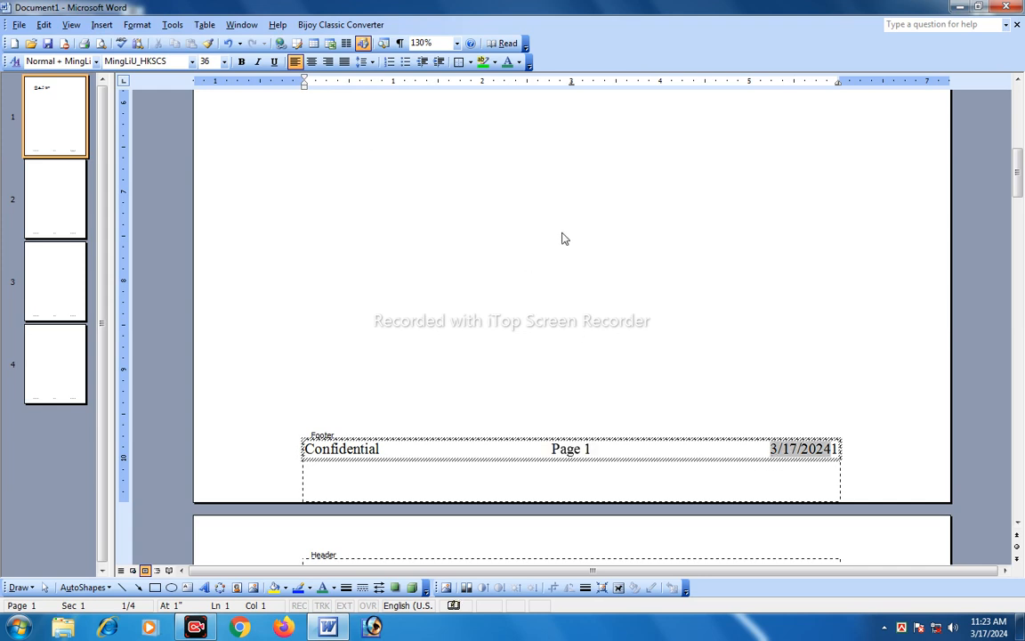
{"action": "double_click", "coordinate": [534, 306]}
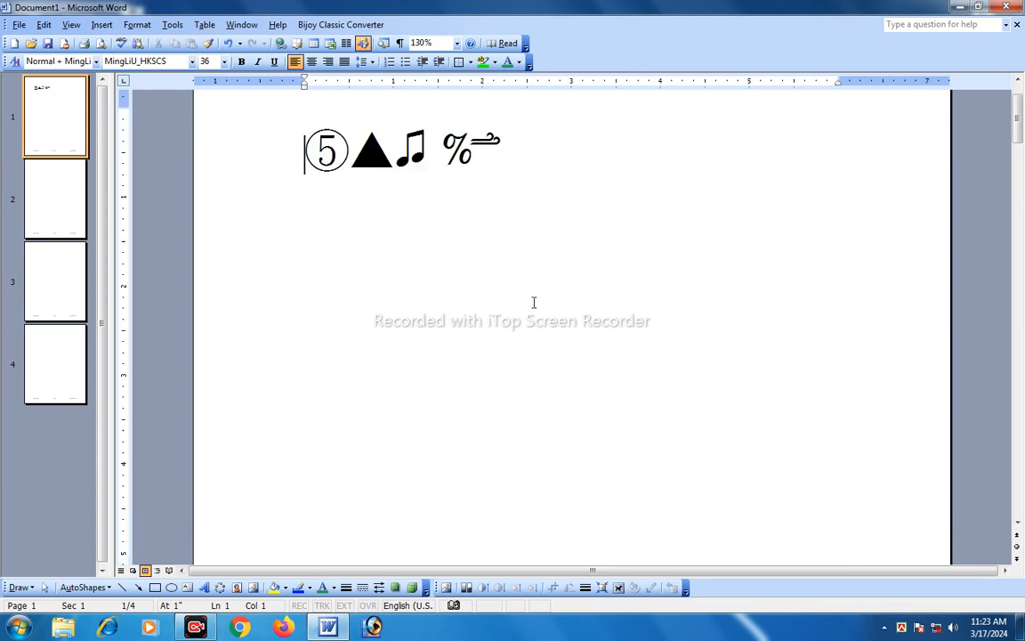
- Examine the footer at the end of page 1 and look through the following pages to page 4
{"action": "scroll", "coordinate": [315, 270], "scroll_direction": "down", "scroll_amount": 6}
{"action": "scroll", "coordinate": [314, 269], "scroll_direction": "down", "scroll_amount": 8}
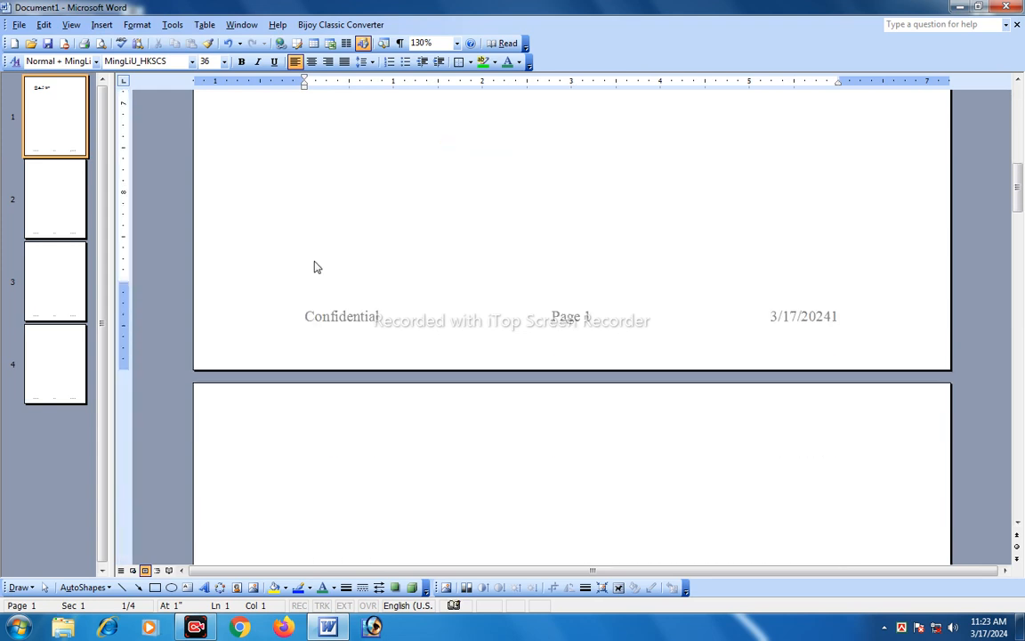
{"action": "scroll", "coordinate": [314, 263], "scroll_direction": "down", "scroll_amount": 20}
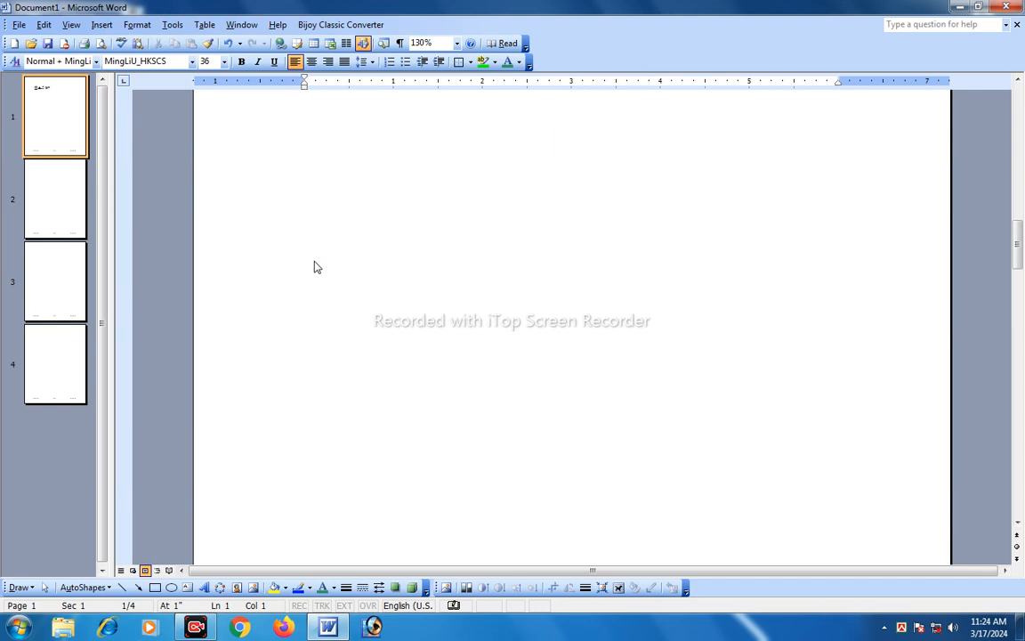
{"action": "scroll", "coordinate": [314, 265], "scroll_direction": "down", "scroll_amount": 15}
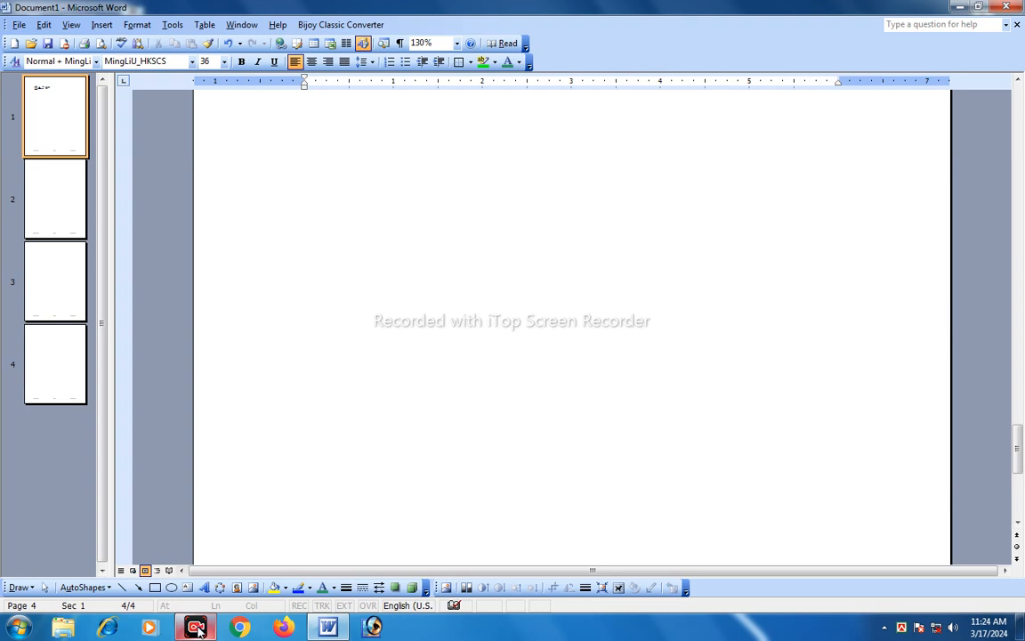
{"action": "left_click", "coordinate": [101, 25]}
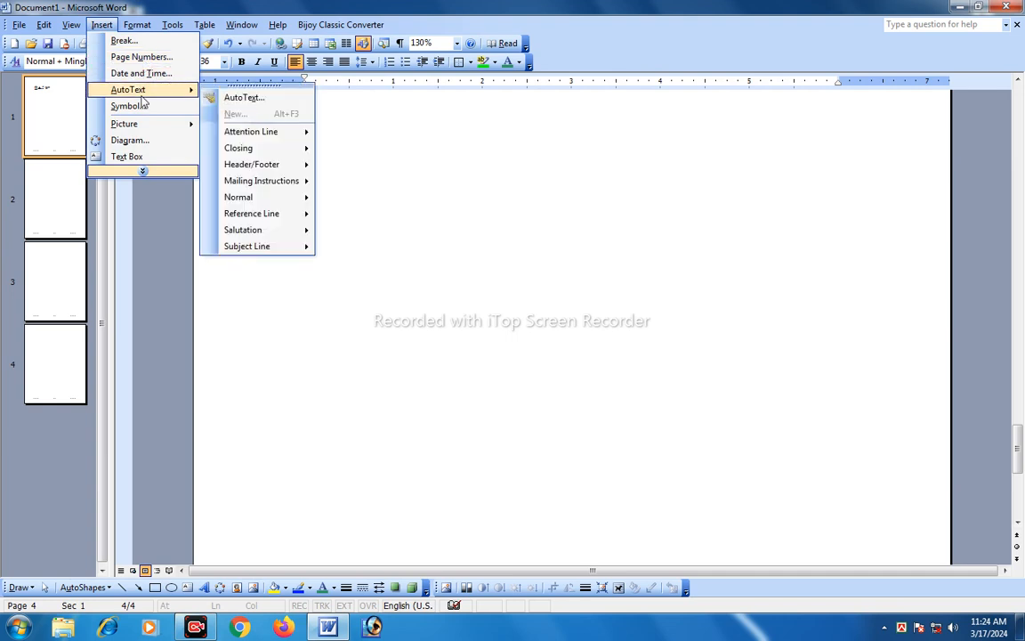
{"action": "mouse_move", "coordinate": [261, 172]}
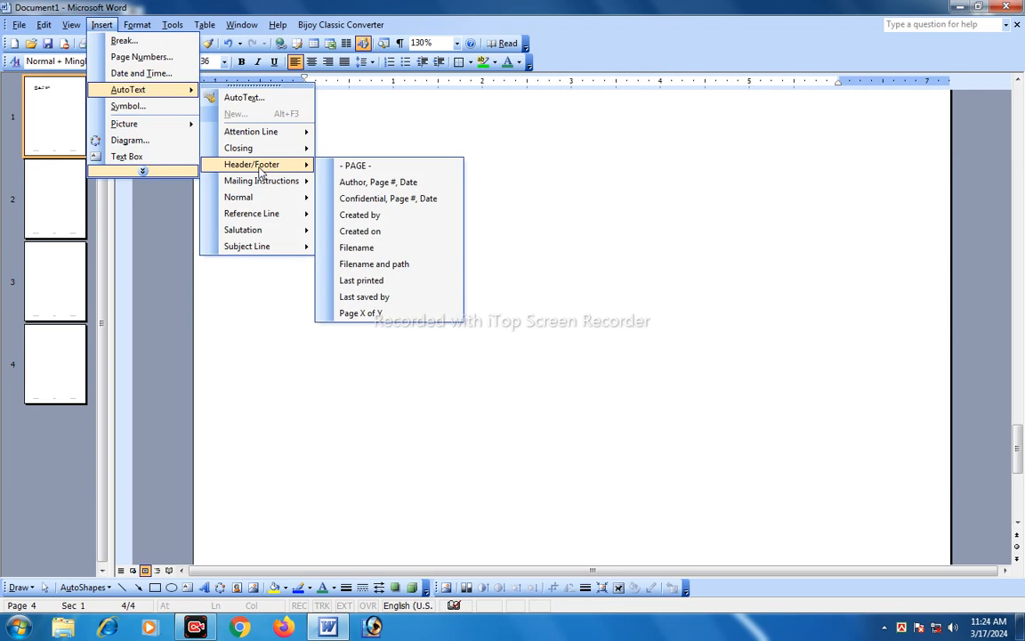
{"action": "left_click", "coordinate": [197, 627]}
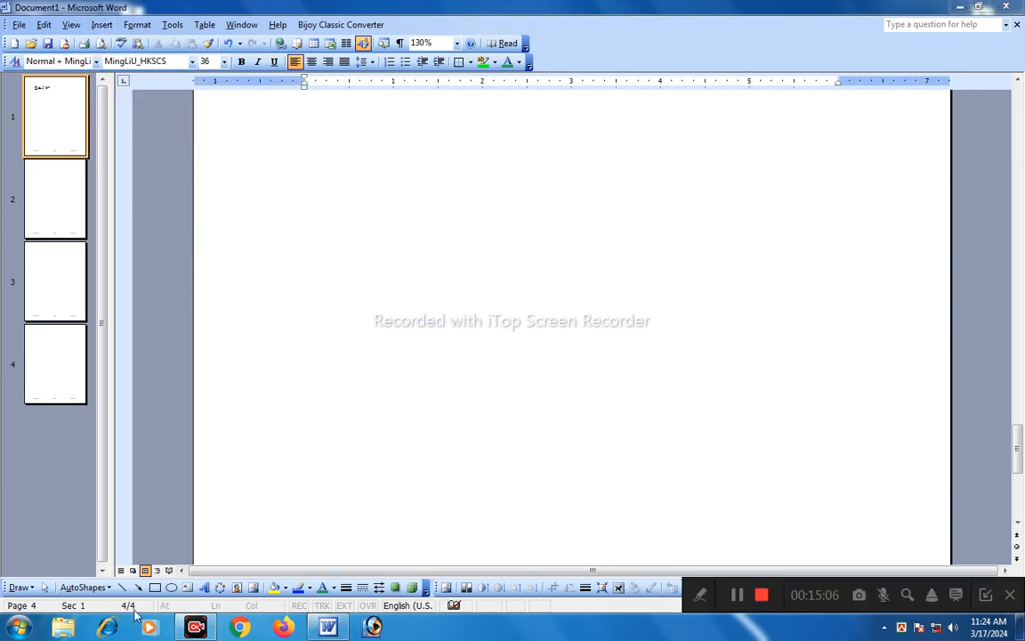
{"action": "left_click", "coordinate": [196, 627]}
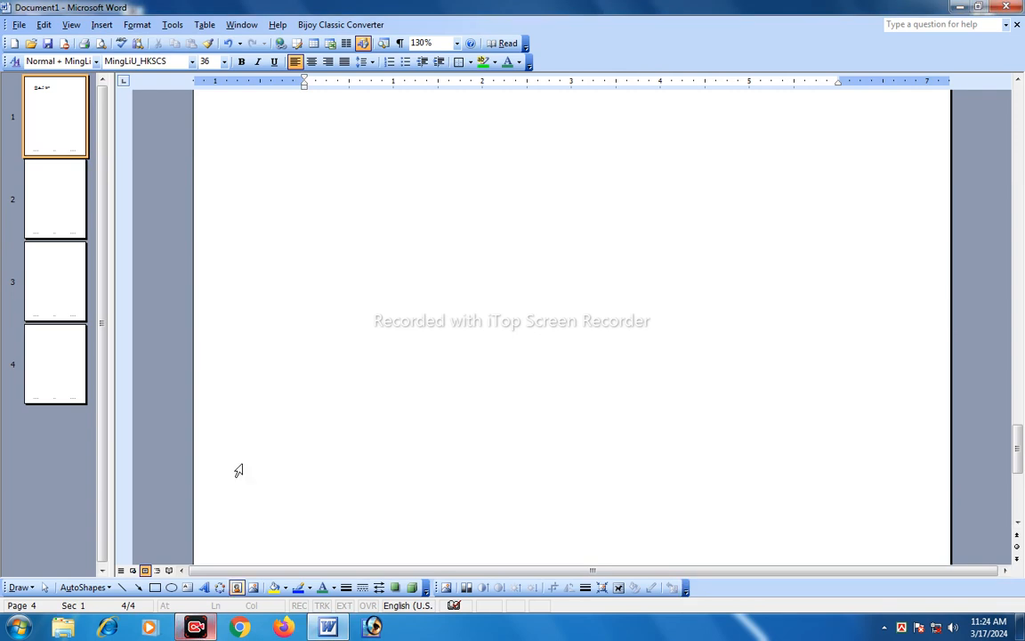
{"action": "left_click", "coordinate": [101, 24]}
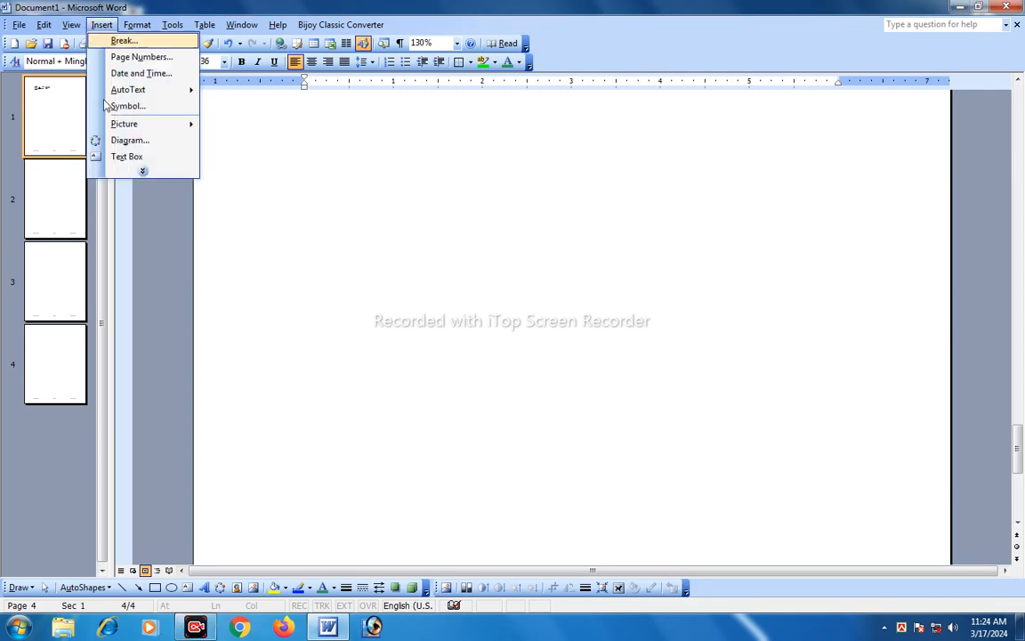
{"action": "left_click", "coordinate": [144, 171]}
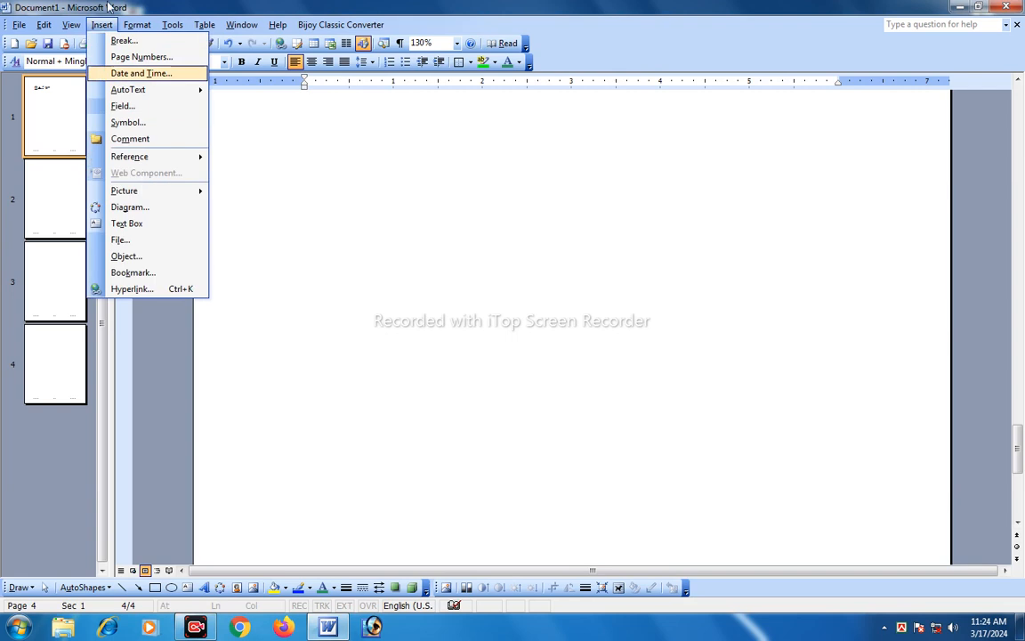
{"action": "mouse_move", "coordinate": [137, 25]}
{"action": "mouse_move", "coordinate": [98, 27]}
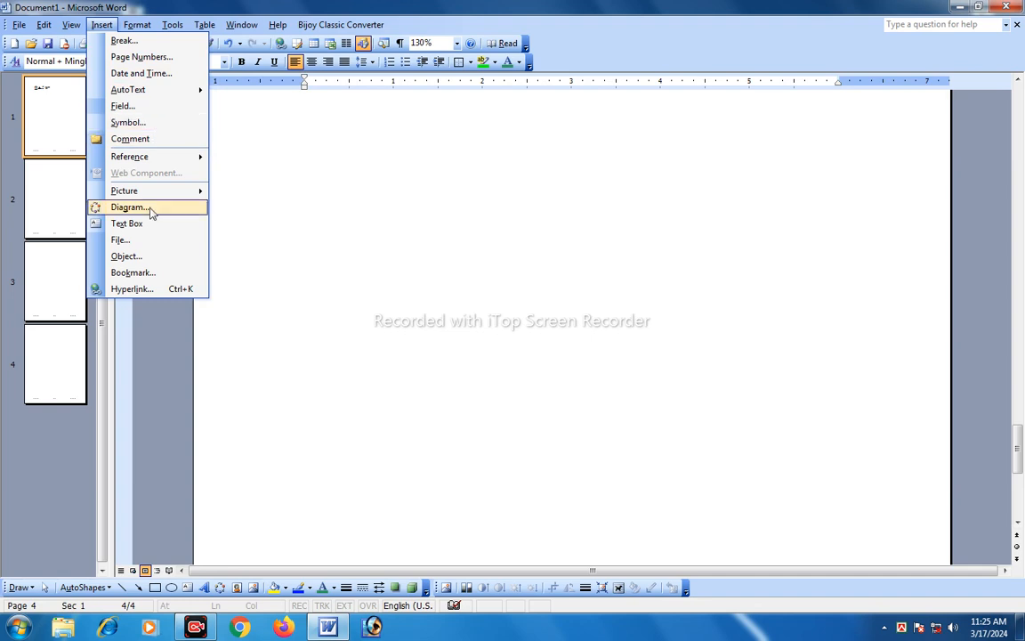
{"action": "mouse_move", "coordinate": [155, 194]}
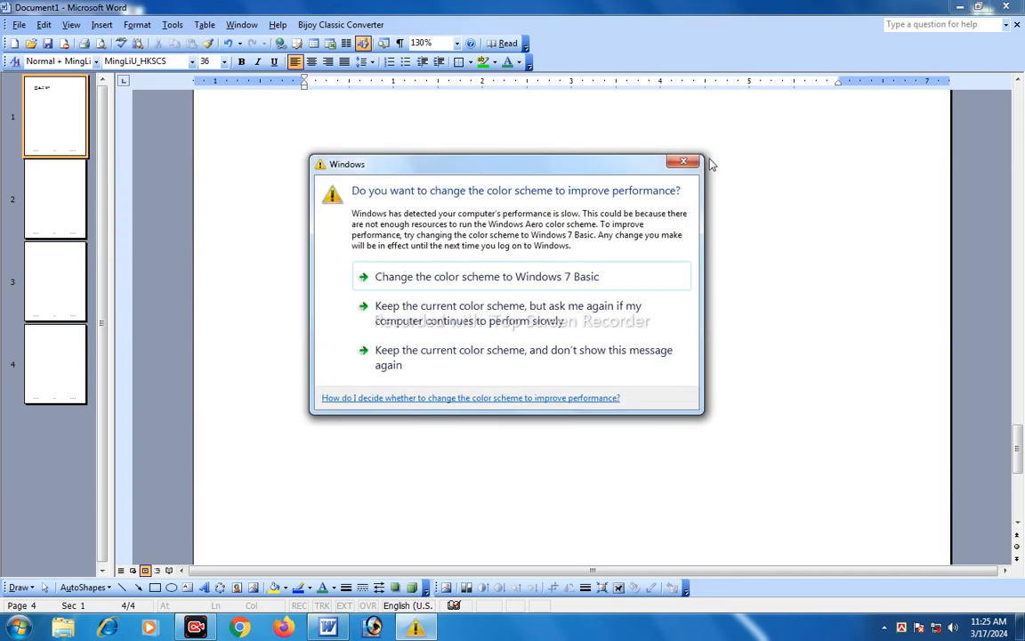
- Dismiss the Windows color scheme prompt without choosing an option
{"action": "left_click", "coordinate": [691, 162]}
{"action": "left_click", "coordinate": [113, 29]}
{"action": "left_click", "coordinate": [141, 168]}
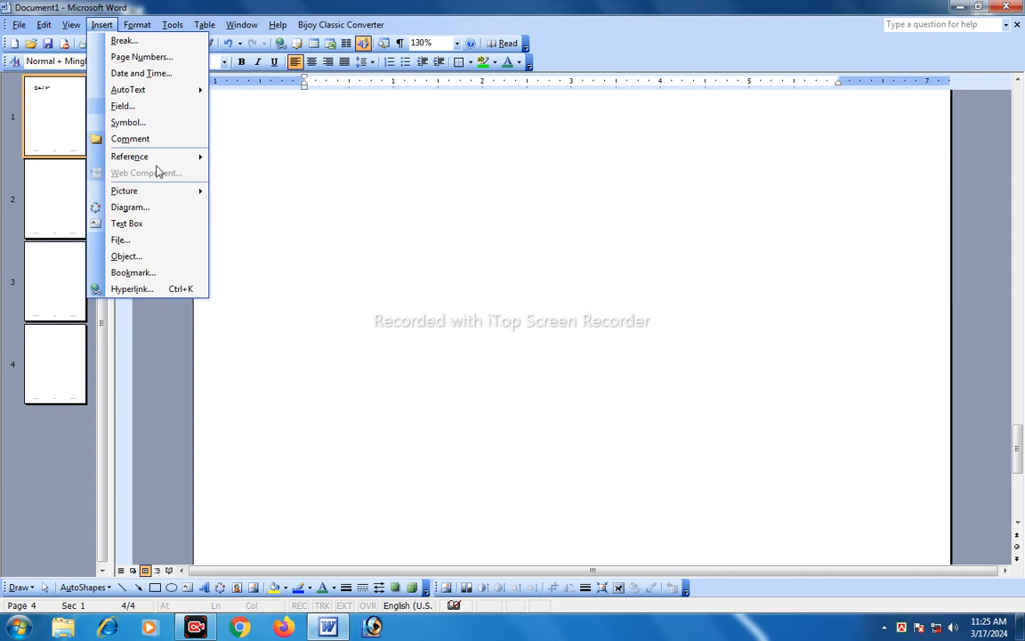
{"action": "mouse_move", "coordinate": [153, 26]}
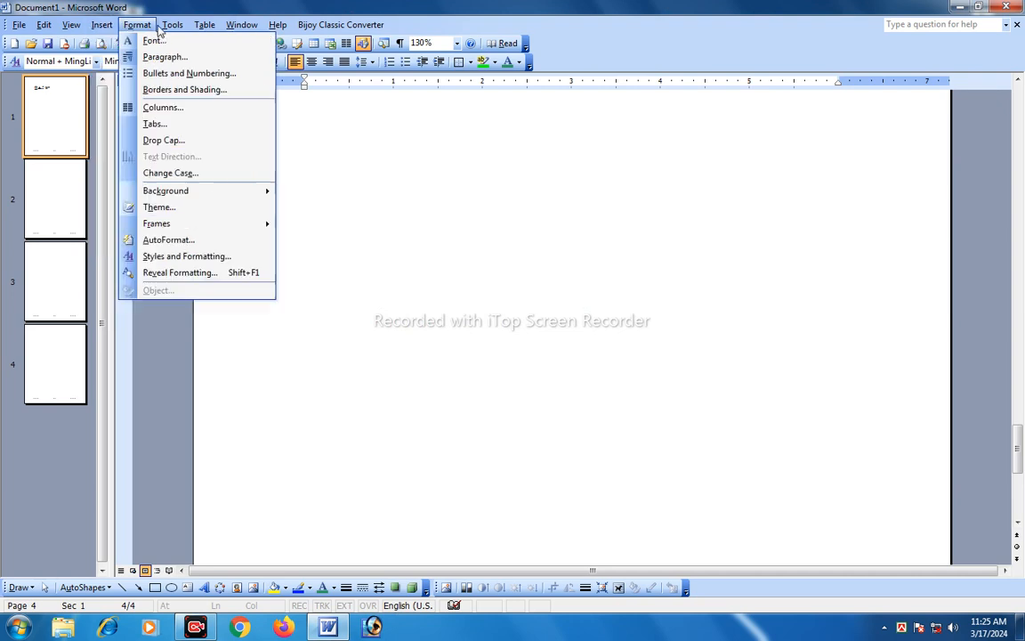
{"action": "mouse_move", "coordinate": [101, 25]}
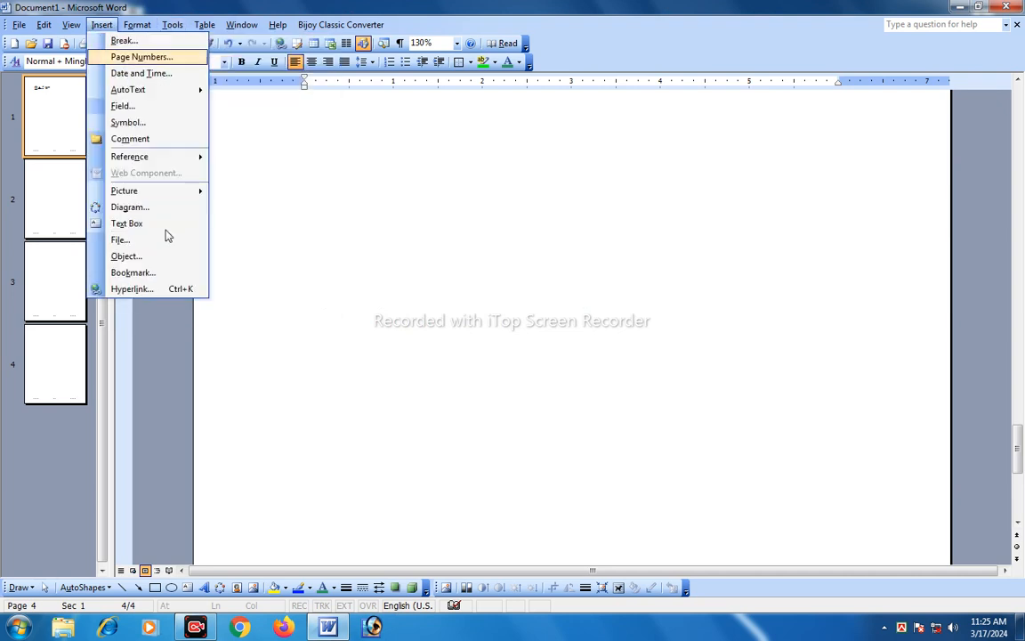
{"action": "left_click", "coordinate": [204, 628]}
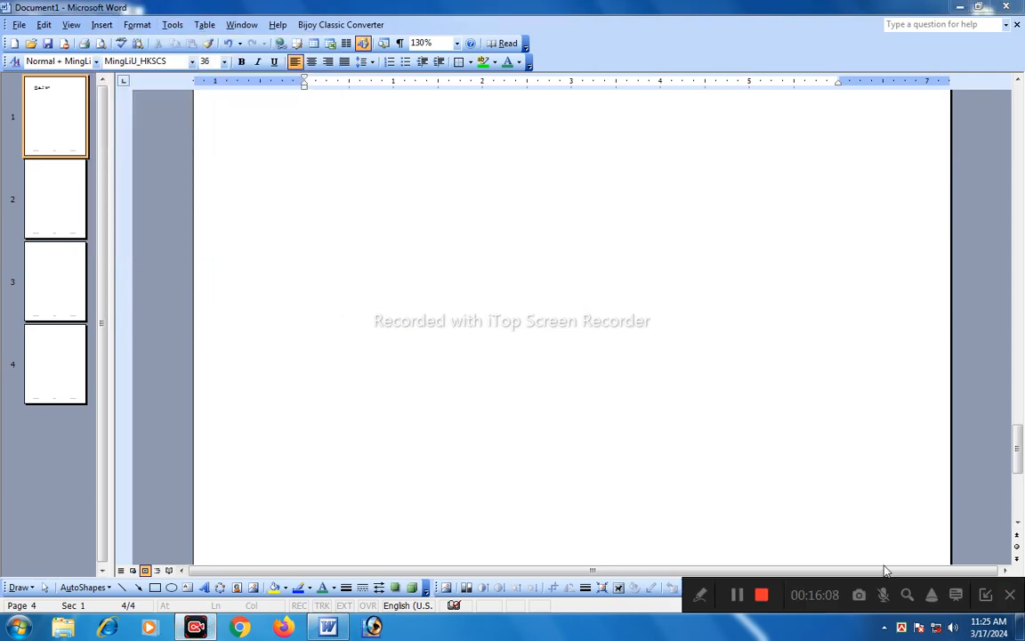